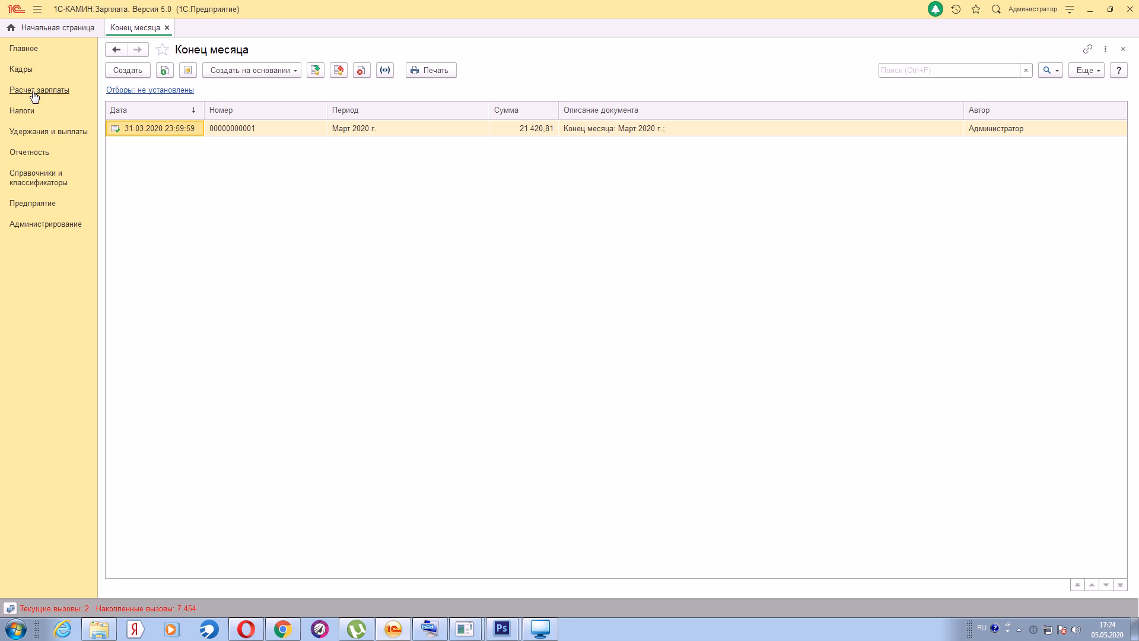
Step: Open the list of Табель documents in payroll calculation to check the March and April 2020 timesheets
{"action": "left_click", "coordinate": [56, 90]}
{"action": "left_click", "coordinate": [132, 375]}
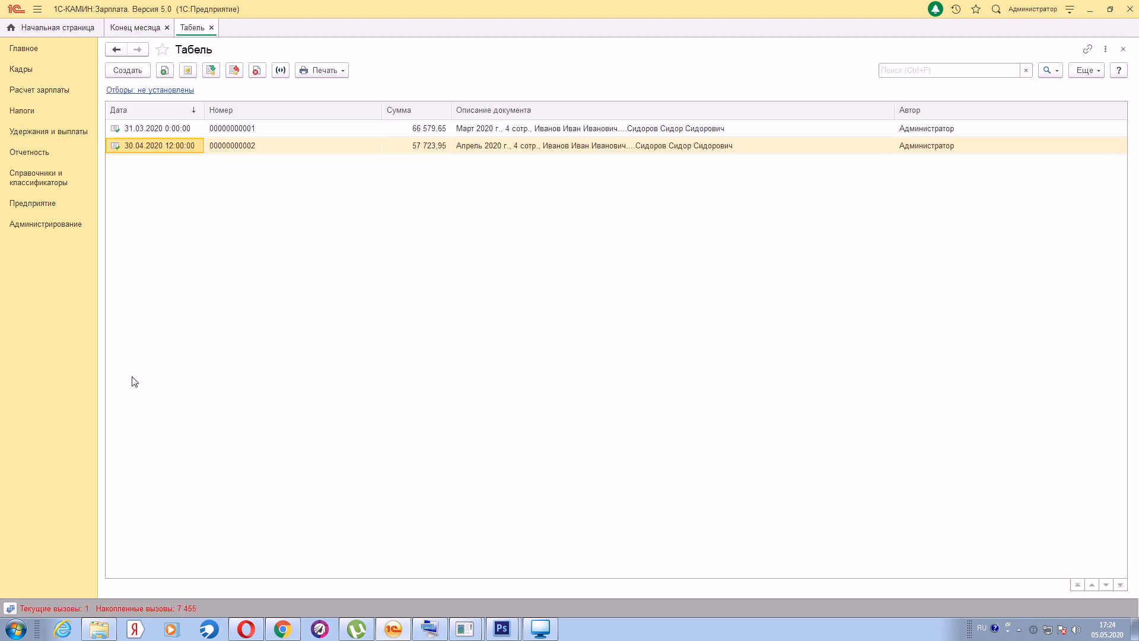
Step: Create a new Конец месяца document dated 30.04.2020 with the Общий tax regime
{"action": "left_click", "coordinate": [32, 91]}
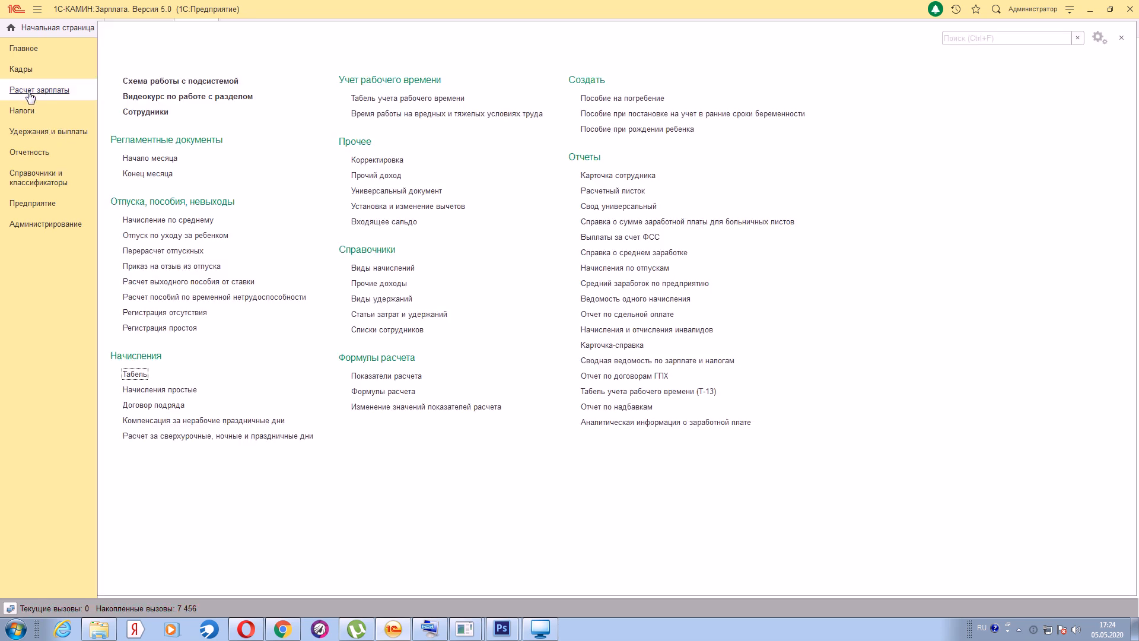
{"action": "left_click", "coordinate": [157, 173]}
{"action": "left_click", "coordinate": [126, 71]}
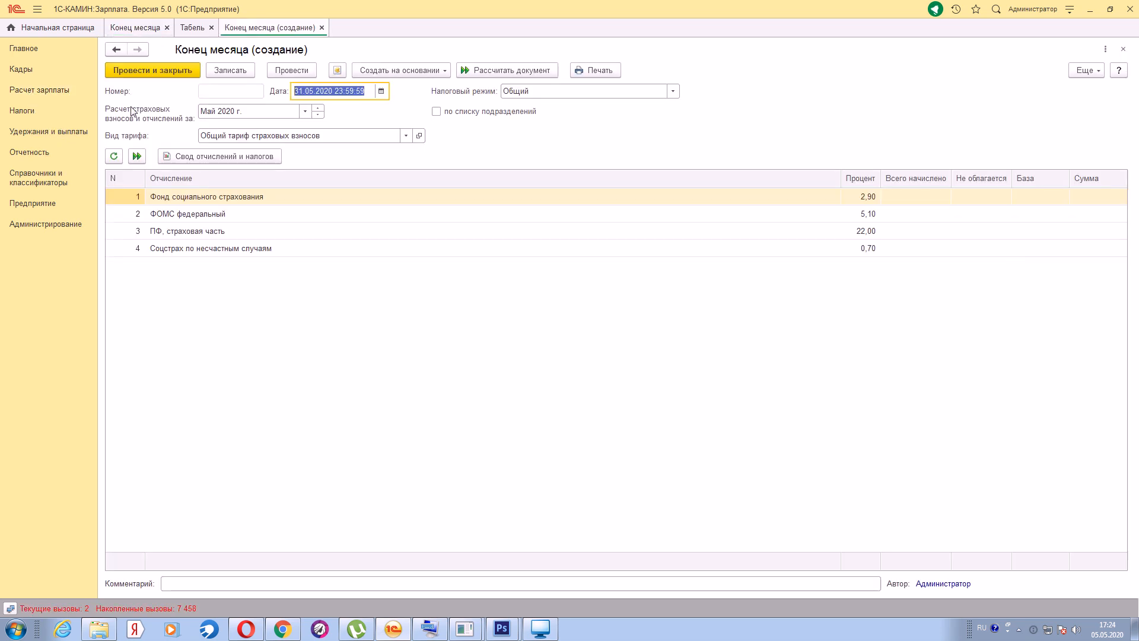
{"action": "left_click", "coordinate": [381, 93]}
{"action": "left_click", "coordinate": [317, 189]}
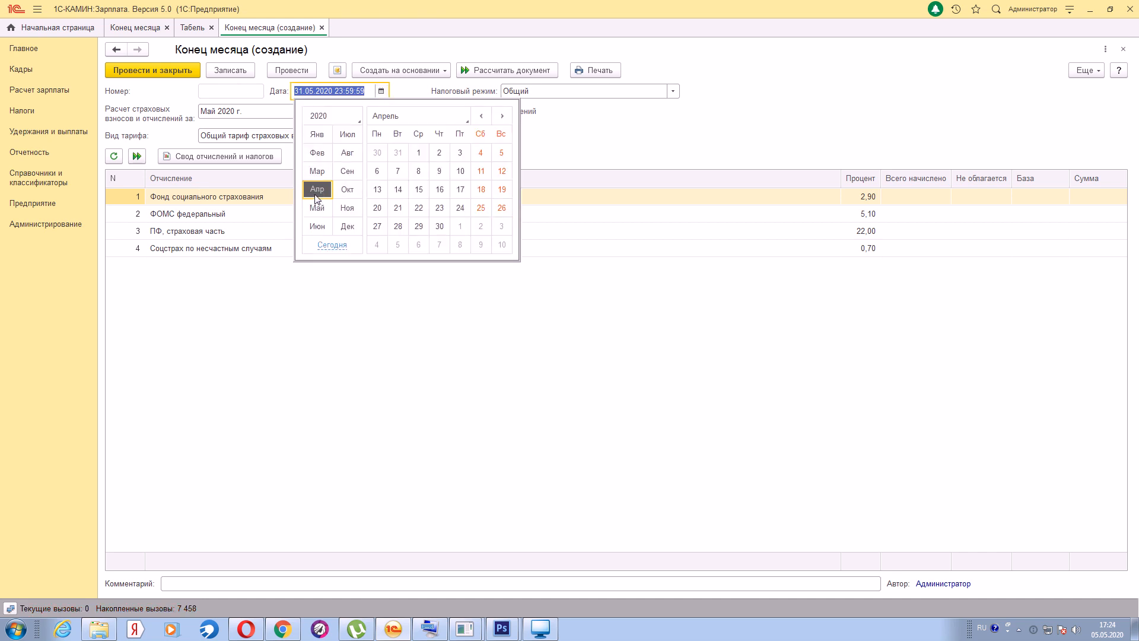
{"action": "left_click", "coordinate": [439, 226]}
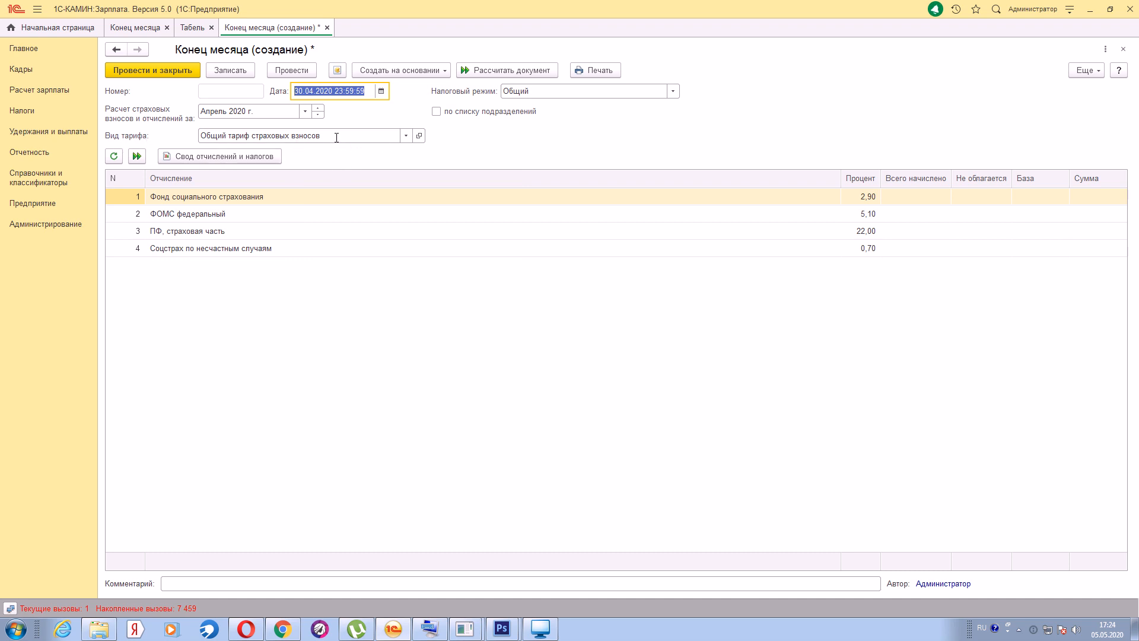
{"action": "left_click", "coordinate": [519, 91]}
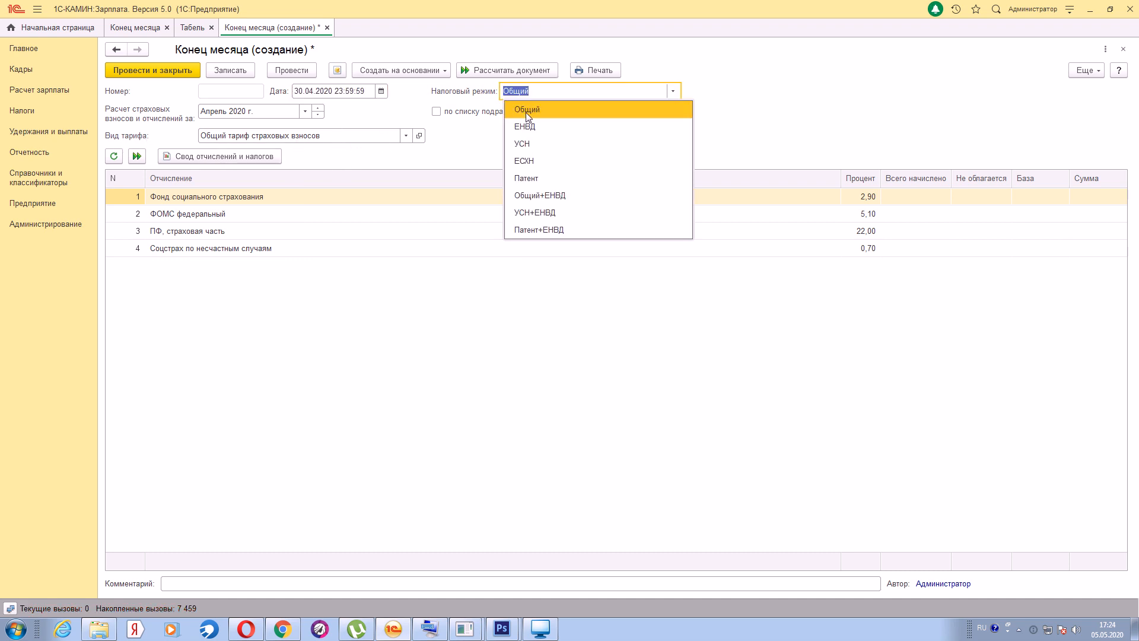
{"action": "left_click", "coordinate": [526, 112]}
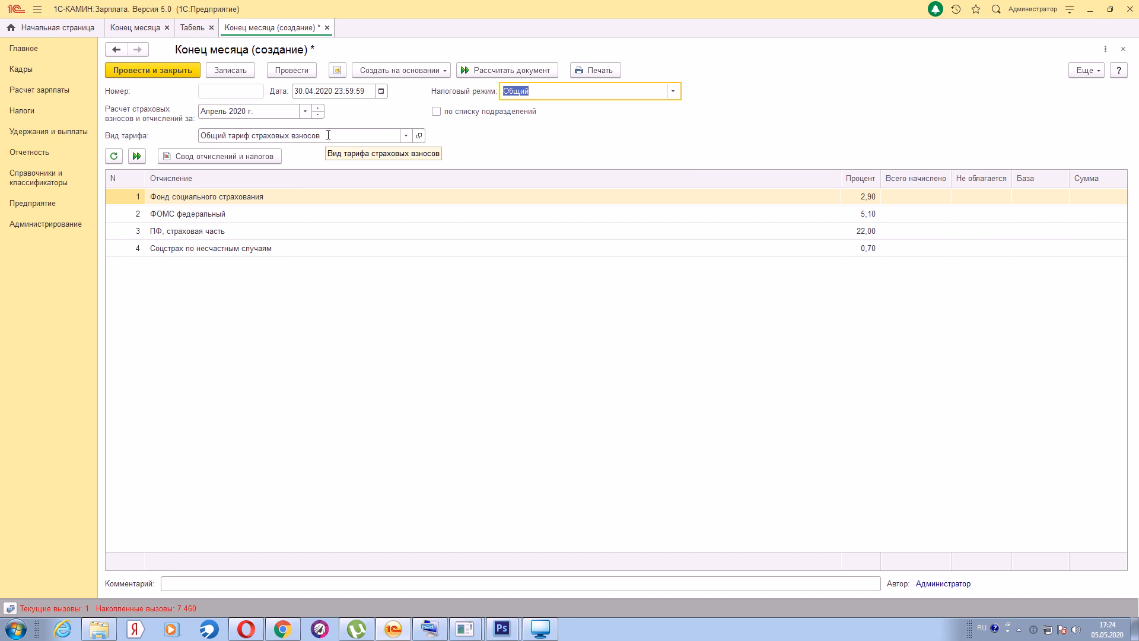
Step: Set the tariff type to Субъекты малого и среднего предпринимательства and compare its contribution percentages with those of the general tariff
{"action": "left_click", "coordinate": [859, 233]}
{"action": "left_click", "coordinate": [858, 214]}
{"action": "left_click", "coordinate": [858, 200]}
{"action": "left_click", "coordinate": [858, 215]}
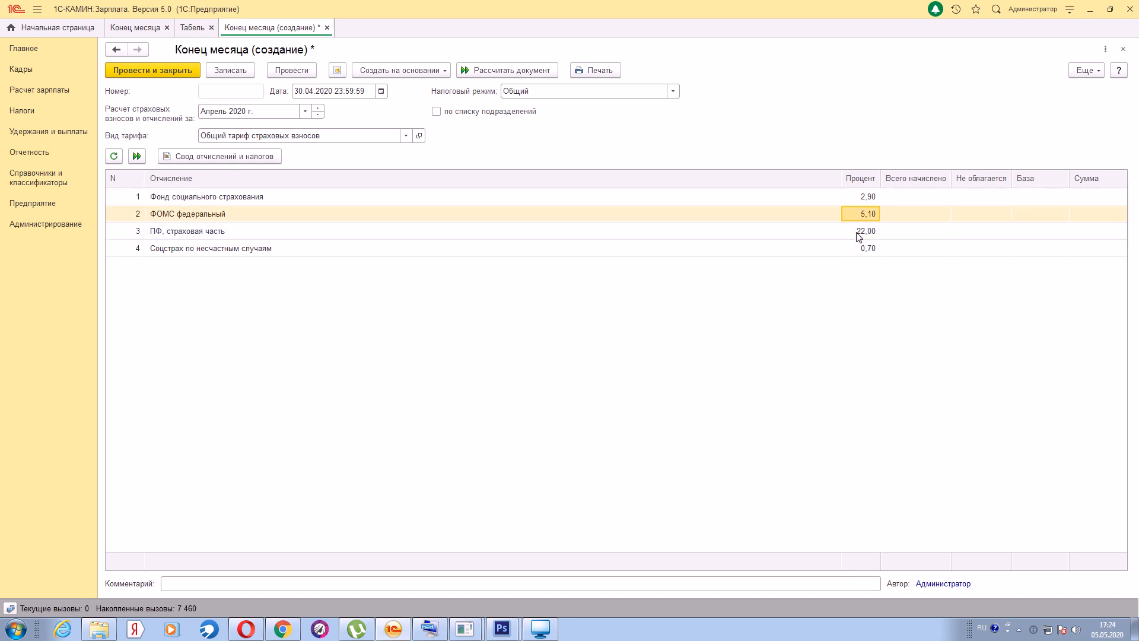
{"action": "left_click", "coordinate": [854, 233]}
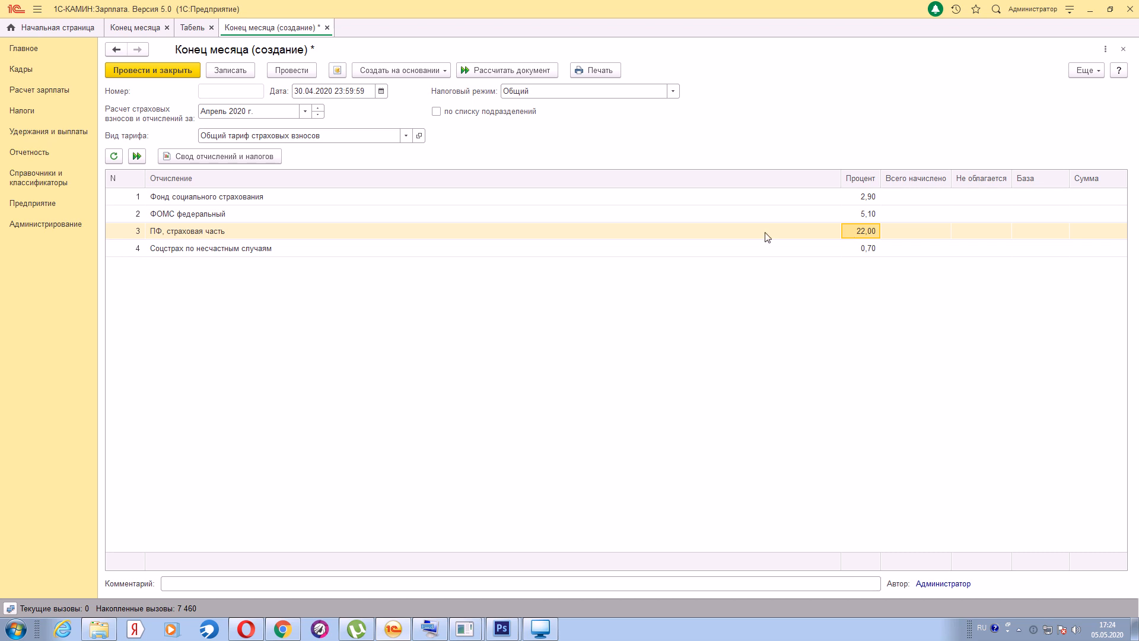
{"action": "left_click", "coordinate": [406, 136]}
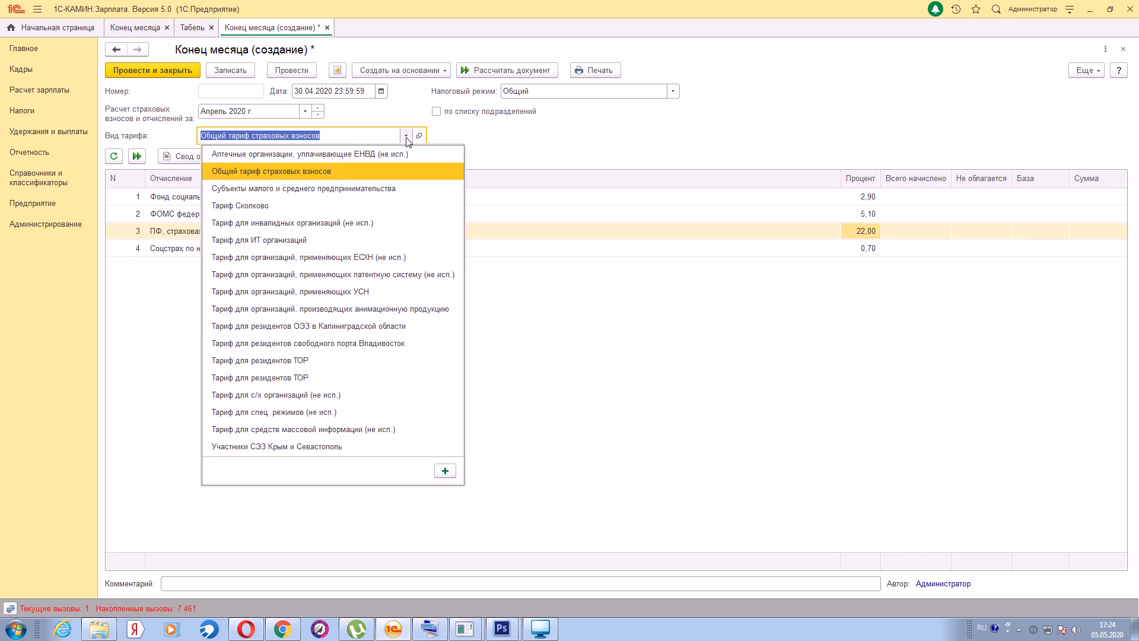
{"action": "left_click", "coordinate": [307, 188]}
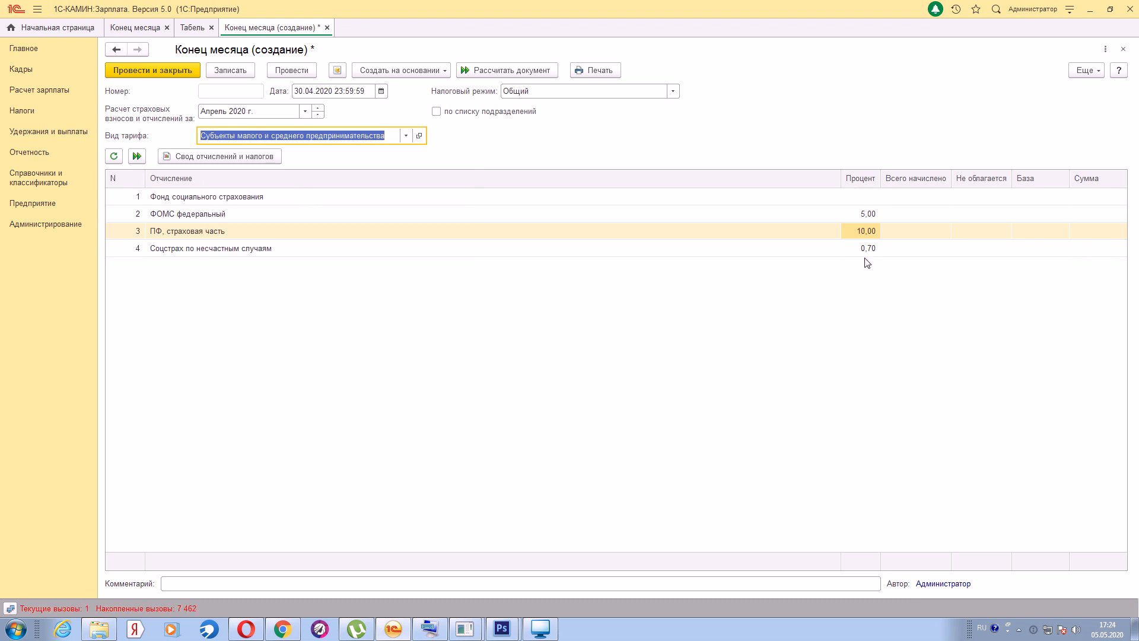
{"action": "left_click", "coordinate": [856, 214]}
{"action": "left_click", "coordinate": [854, 230]}
{"action": "left_click", "coordinate": [856, 199]}
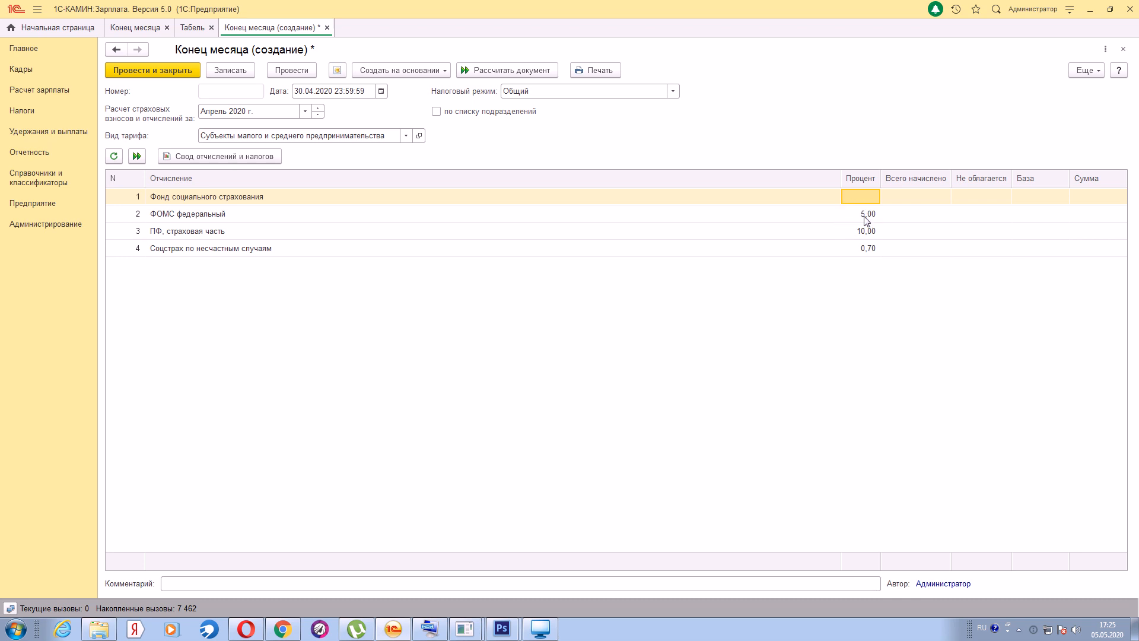
{"action": "left_click", "coordinate": [866, 218]}
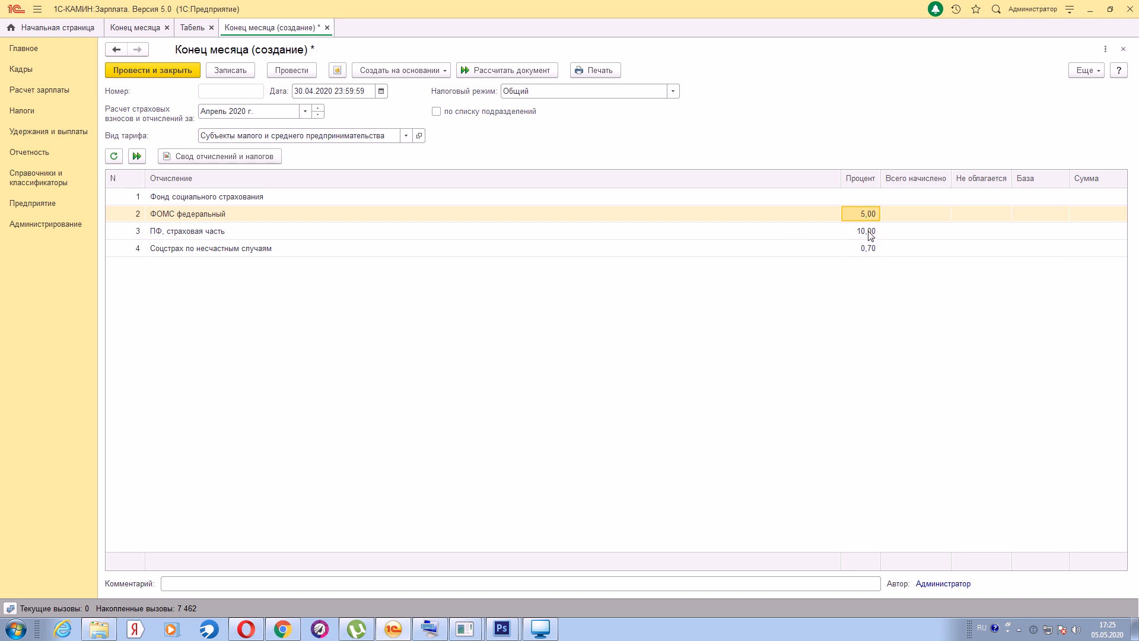
{"action": "left_click", "coordinate": [869, 232]}
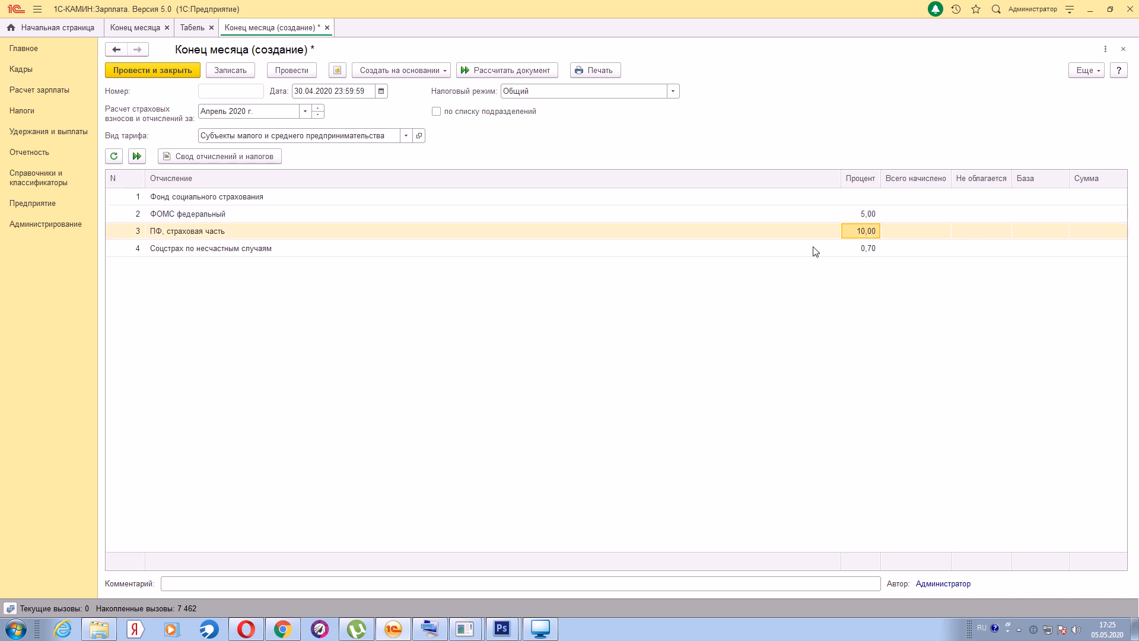
Step: Refresh and calculate the April contributions in the Конец месяца document and post it
{"action": "left_click", "coordinate": [111, 158]}
{"action": "left_click", "coordinate": [136, 156]}
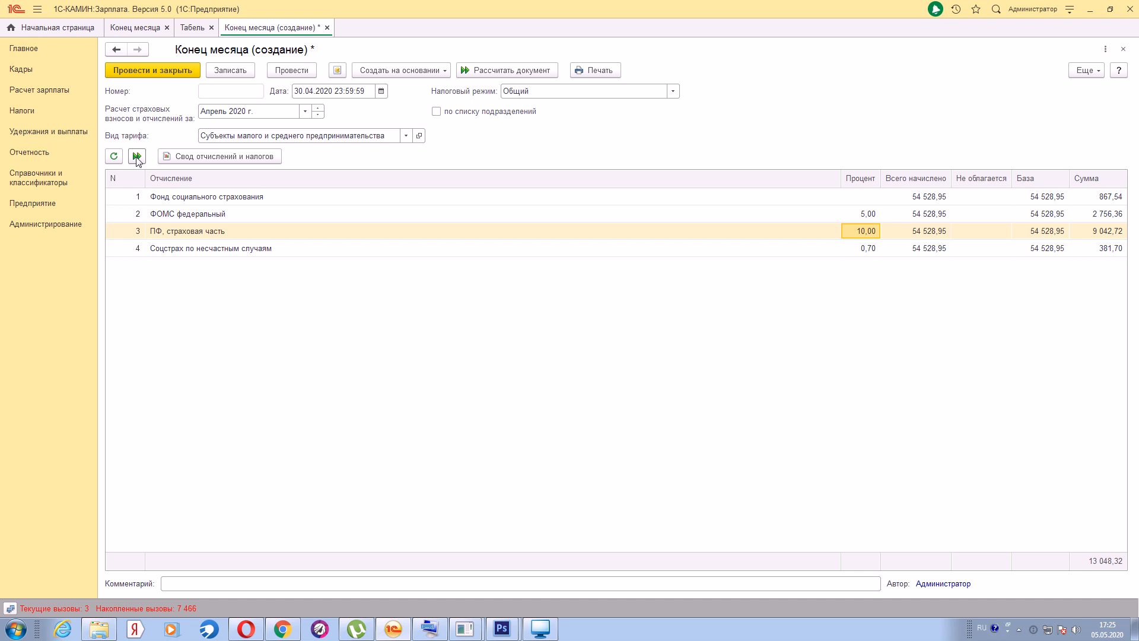
{"action": "left_click", "coordinate": [294, 71]}
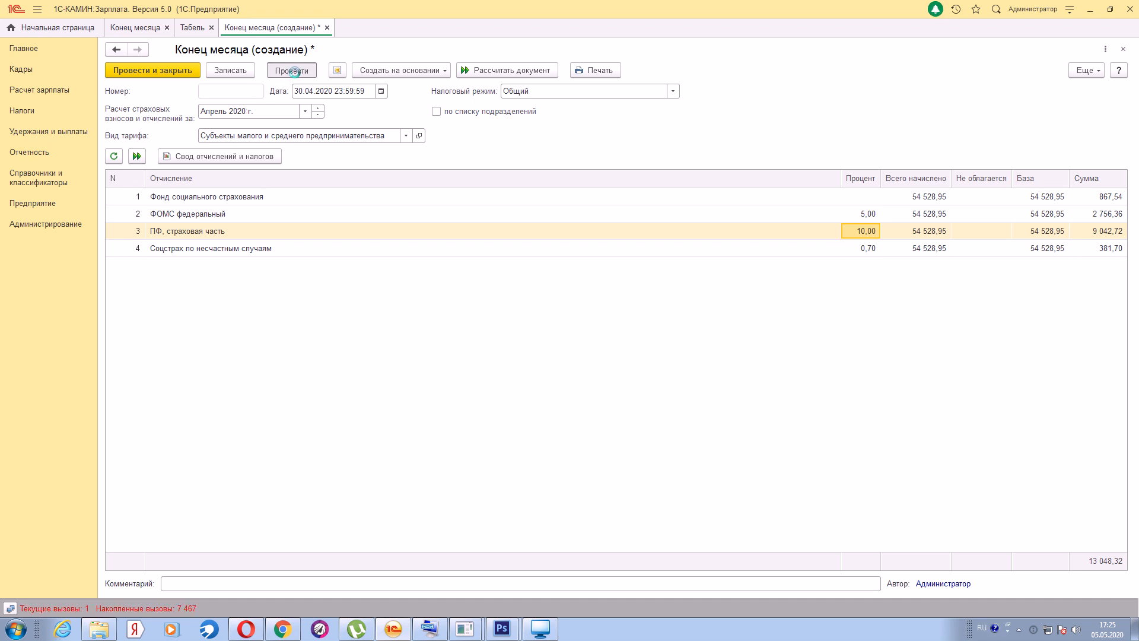
Step: Open the Свод отчислений и налогов report from the document and regenerate it without the Налоговый режим row grouping, keeping Вид тарифа
{"action": "left_click", "coordinate": [208, 158]}
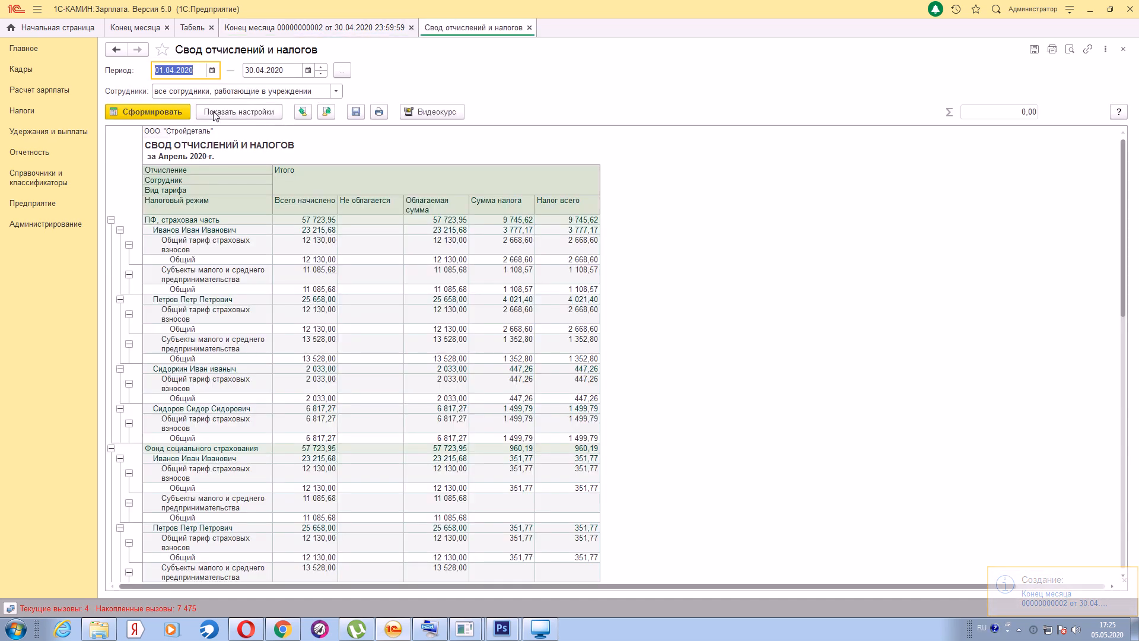
{"action": "left_click", "coordinate": [209, 112]}
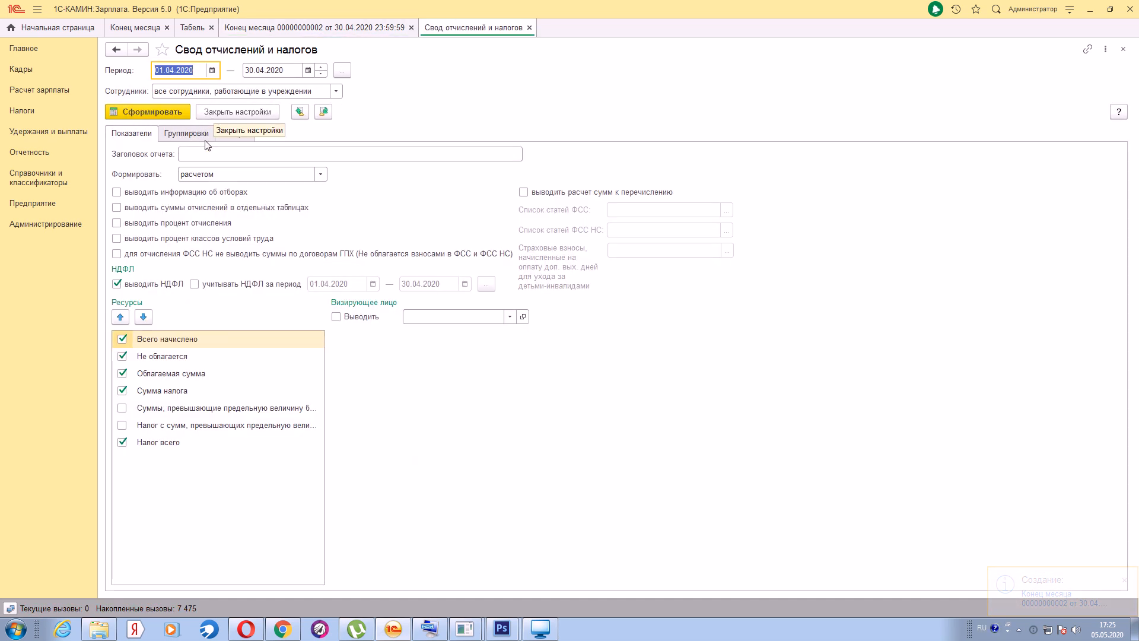
{"action": "left_click", "coordinate": [182, 133]}
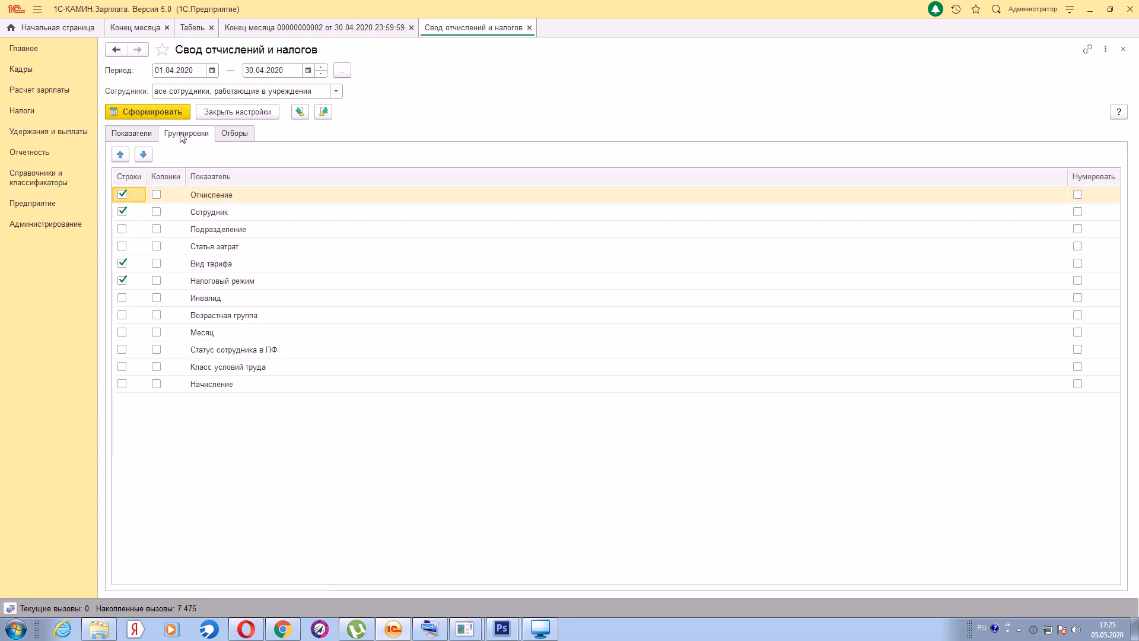
{"action": "left_click", "coordinate": [121, 280]}
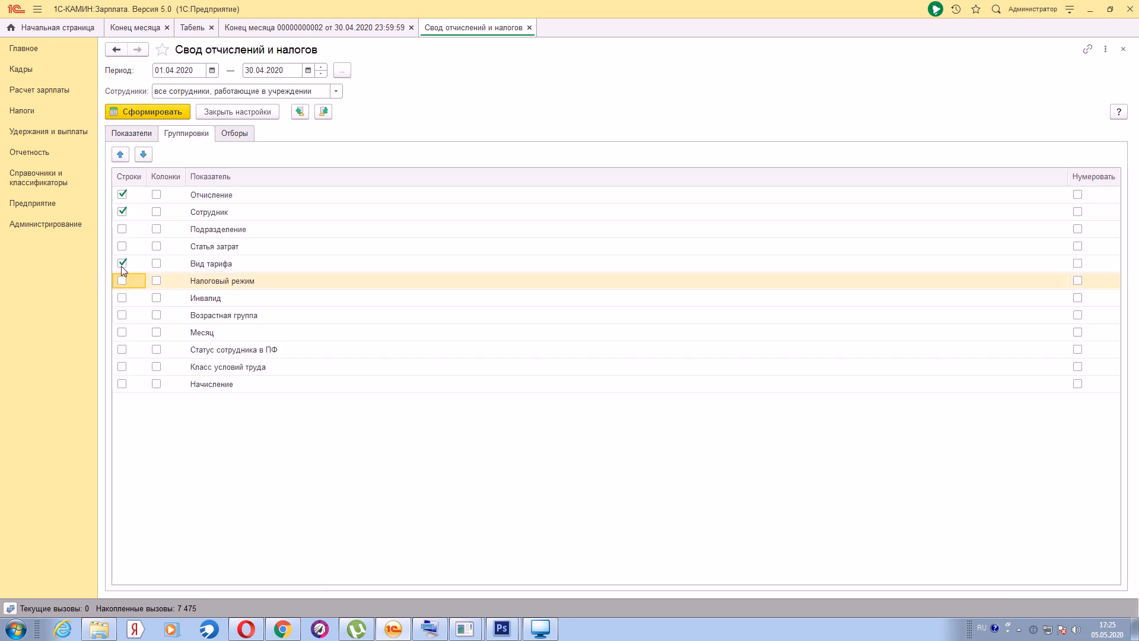
{"action": "left_click", "coordinate": [194, 266]}
{"action": "left_click", "coordinate": [125, 263]}
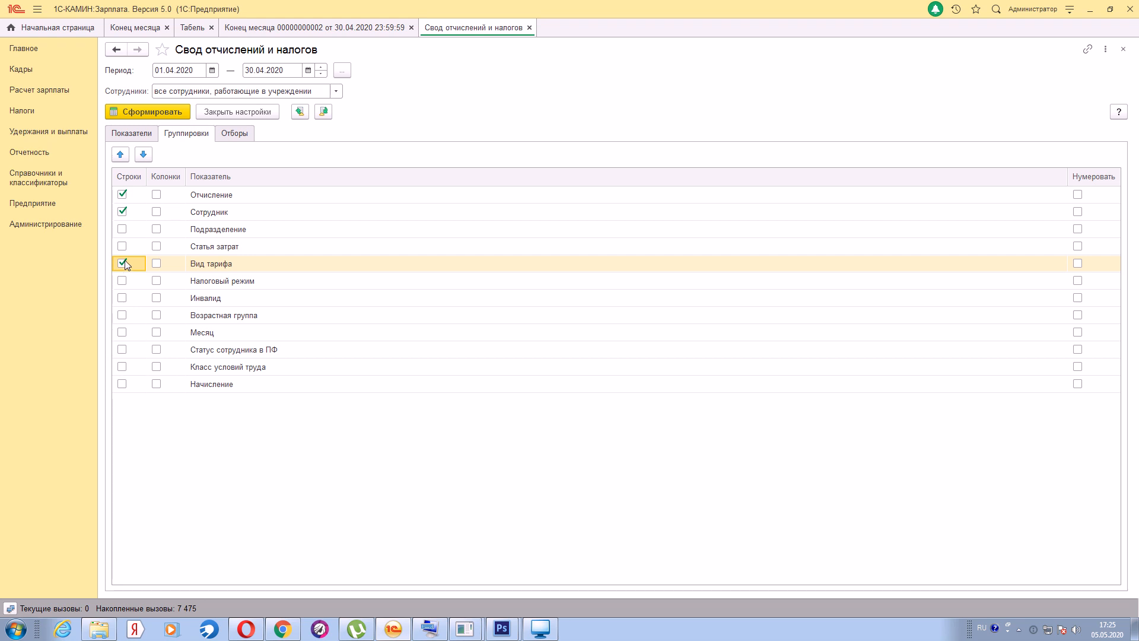
{"action": "left_click", "coordinate": [142, 135]}
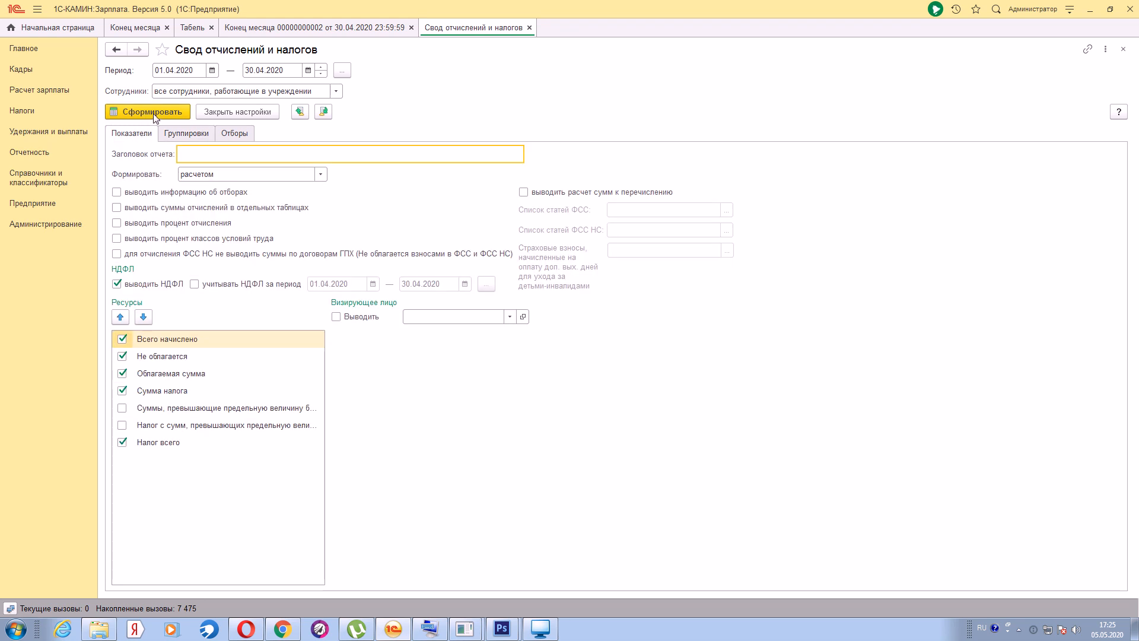
{"action": "left_click", "coordinate": [153, 113]}
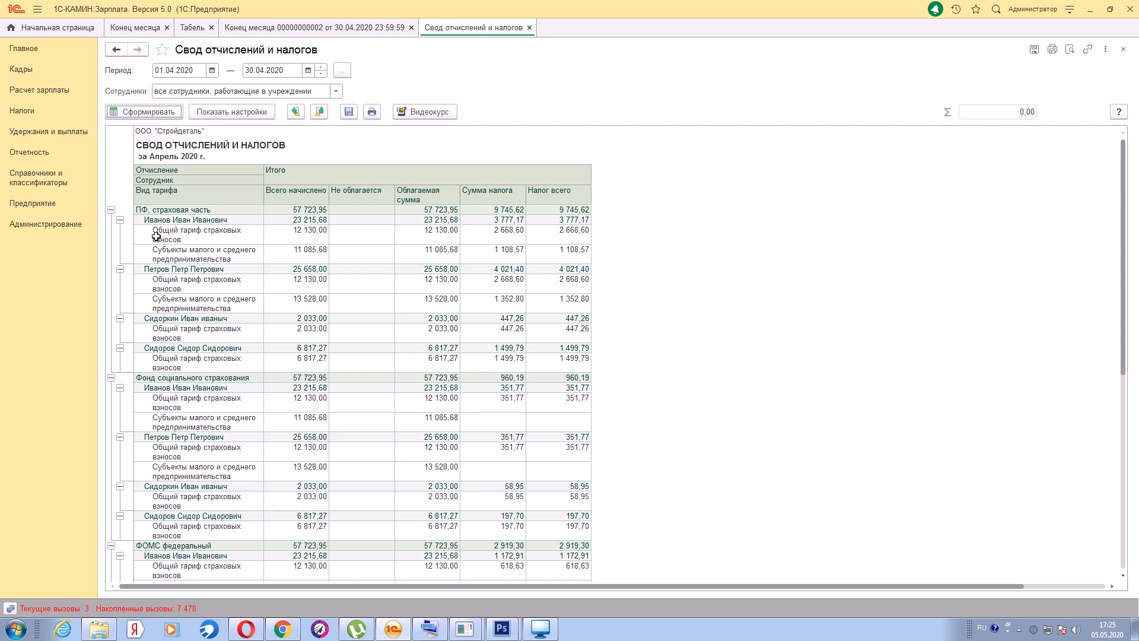
Step: Examine the first employee's accrued and taxable pension contribution amounts split between the general and small-business tariffs
{"action": "left_click_drag", "start_coordinate": [146, 232], "coordinate": [530, 252]}
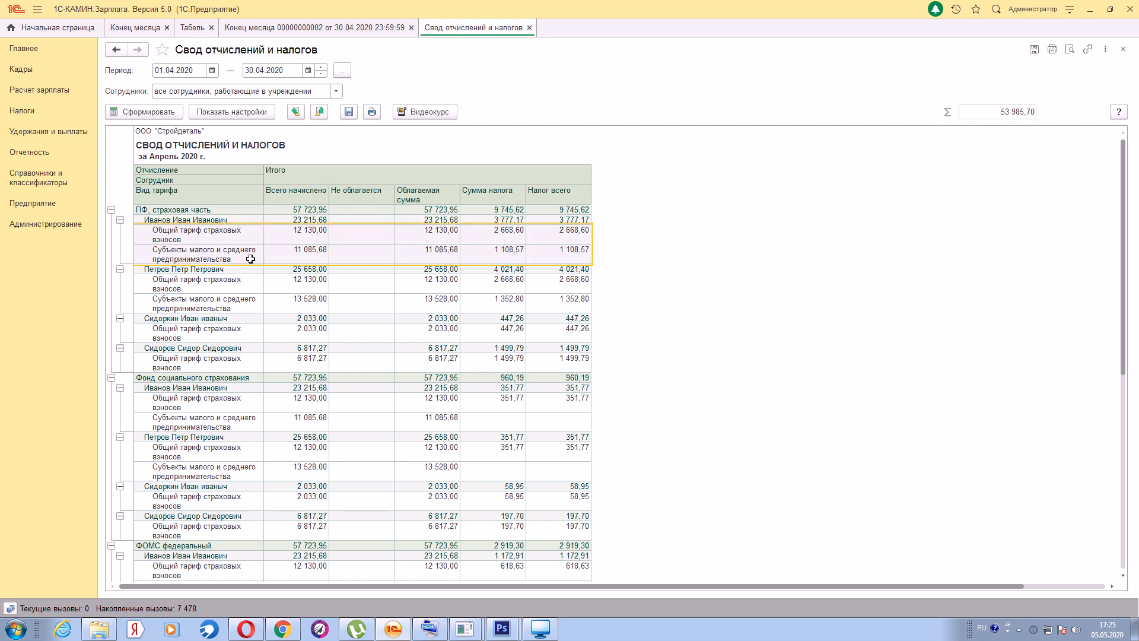
{"action": "left_click", "coordinate": [200, 240]}
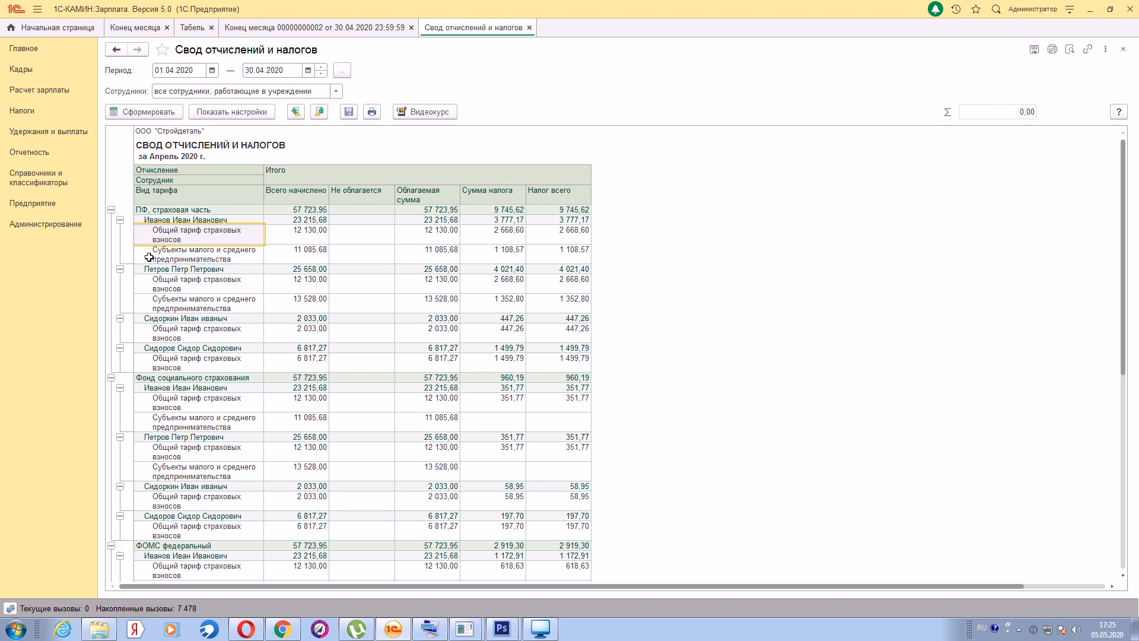
{"action": "left_click", "coordinate": [149, 255]}
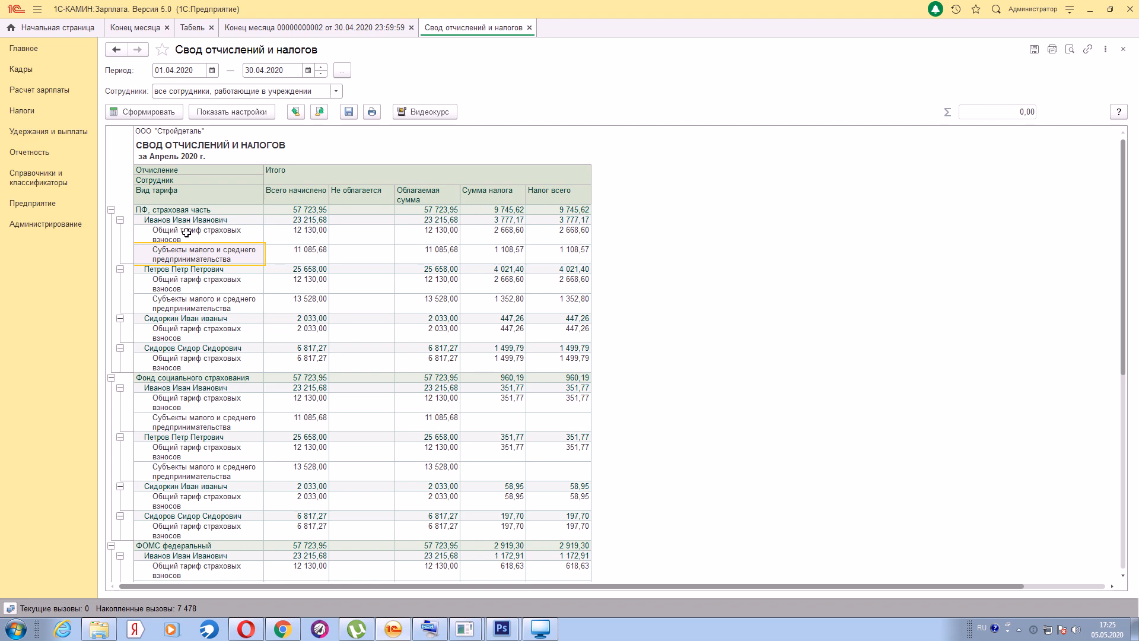
{"action": "left_click_drag", "start_coordinate": [199, 233], "coordinate": [303, 253]}
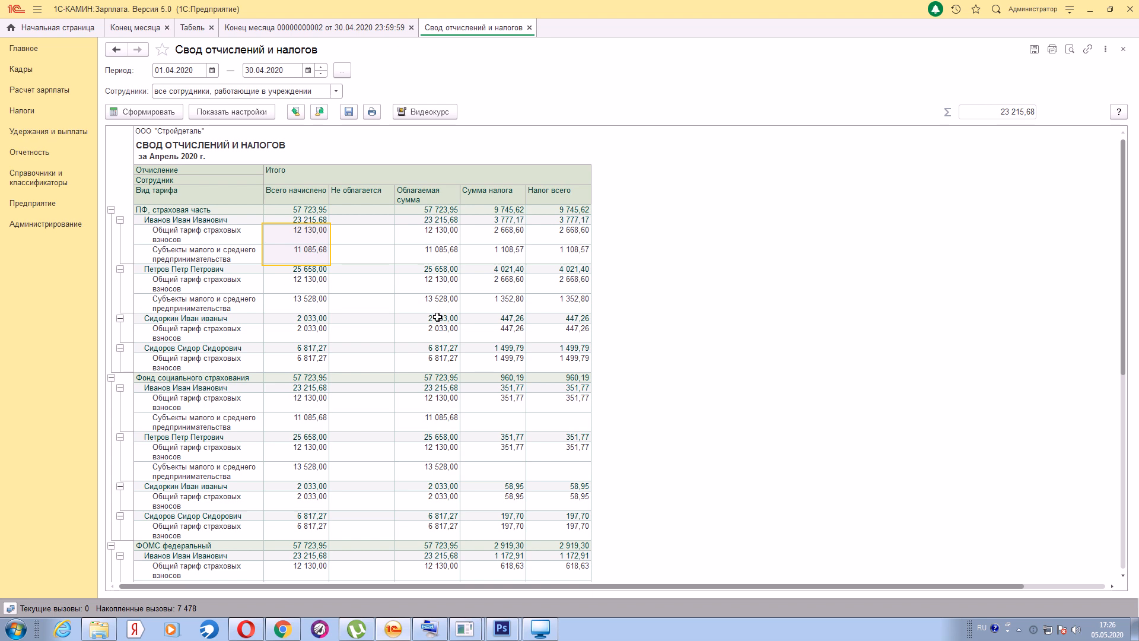
{"action": "left_click", "coordinate": [306, 236]}
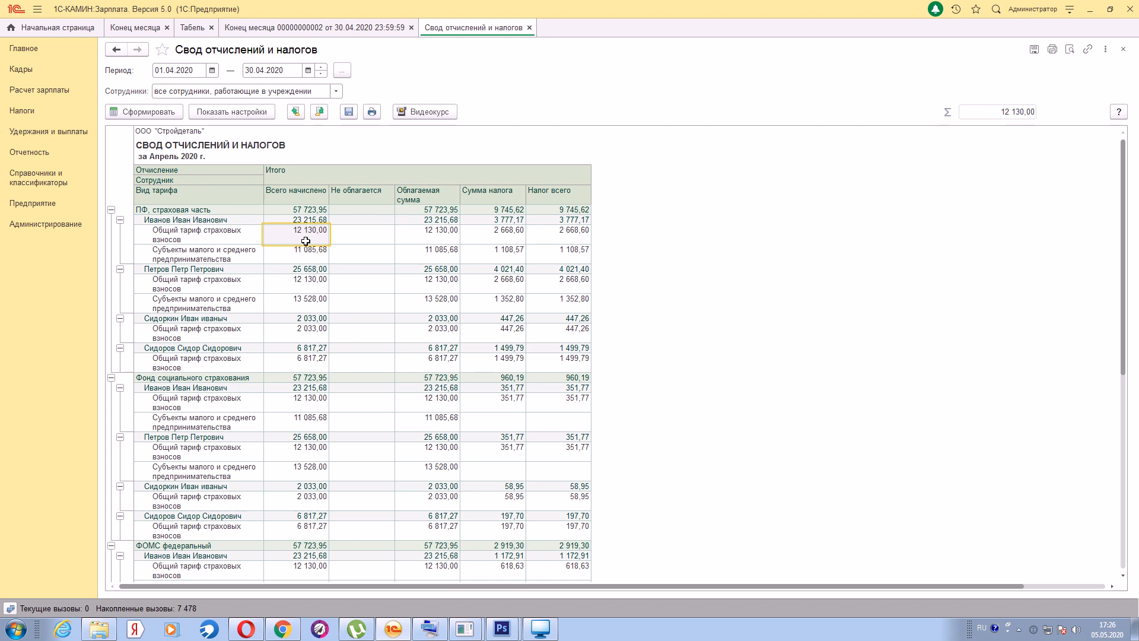
{"action": "left_click", "coordinate": [436, 236]}
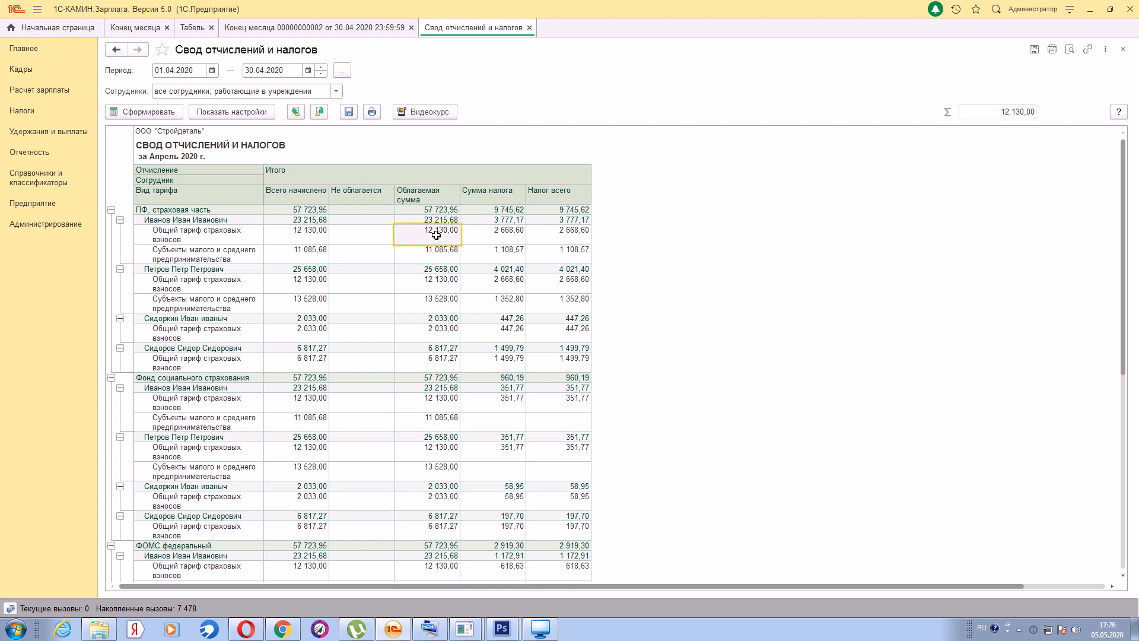
{"action": "left_click", "coordinate": [296, 254]}
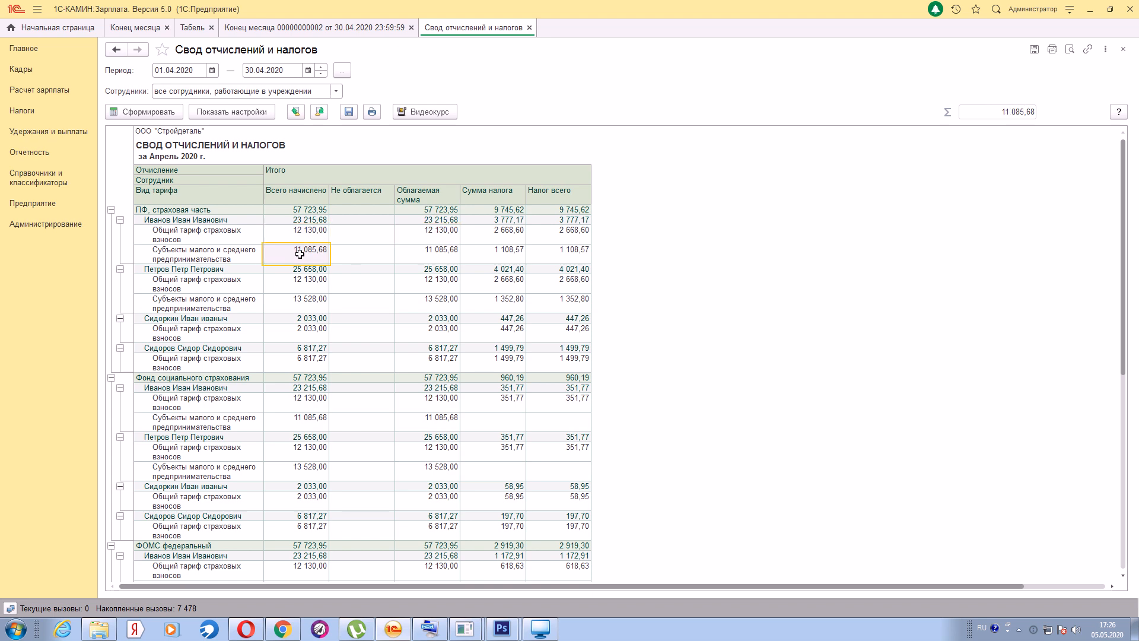
{"action": "left_click", "coordinate": [438, 253]}
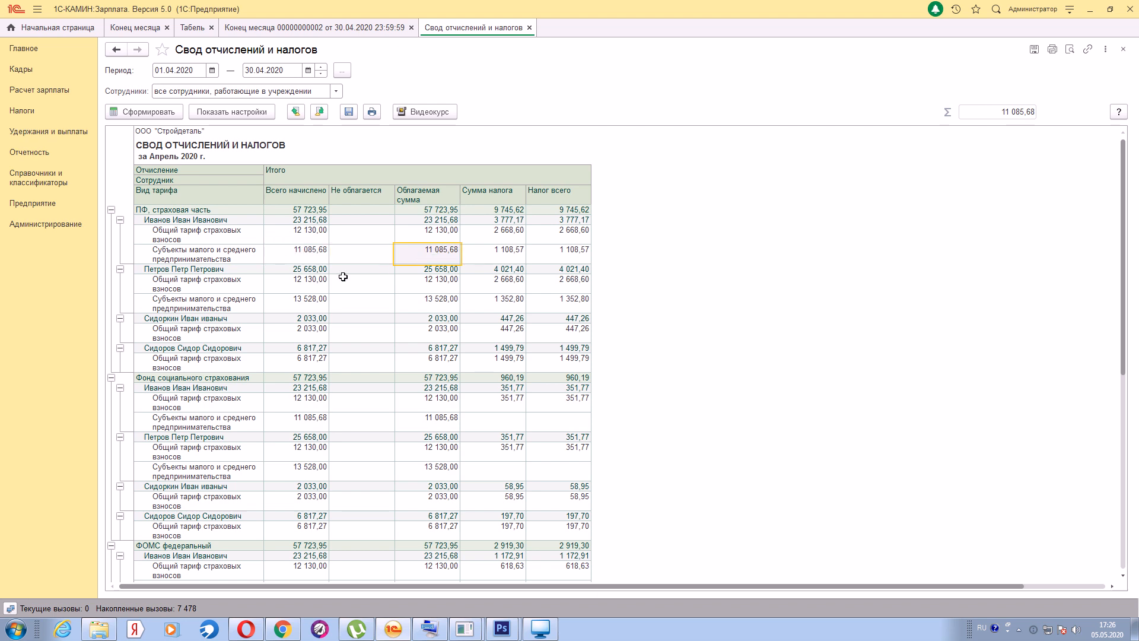
Step: Examine the last two employees' pension contribution rows and the first employee's Фонд социального страхования rows by tariff
{"action": "left_click_drag", "start_coordinate": [145, 352], "coordinate": [148, 359]}
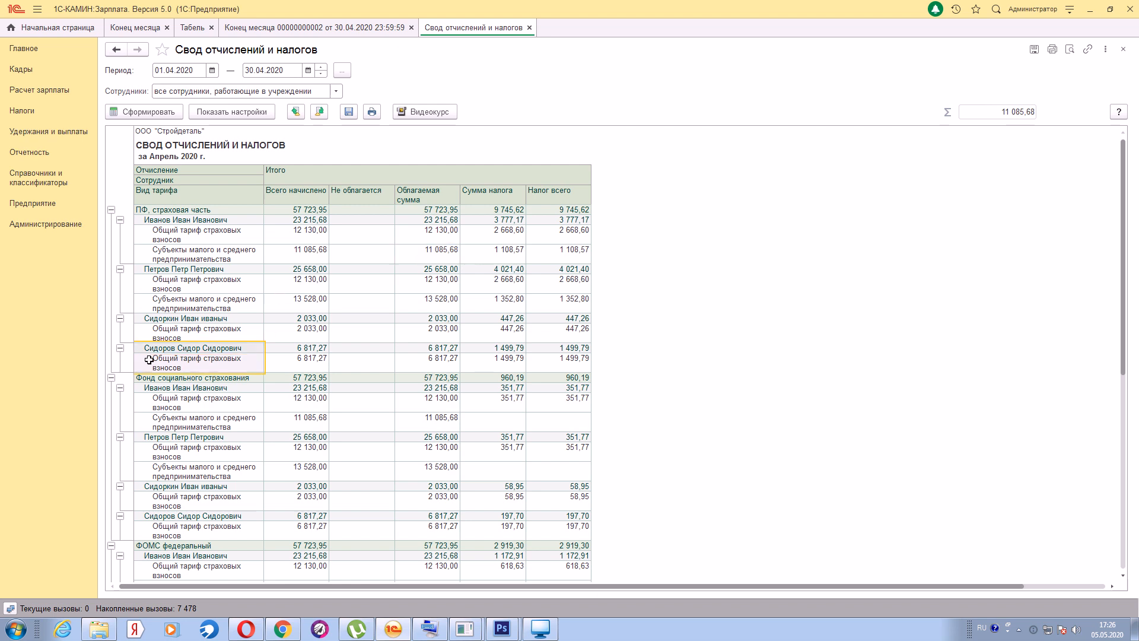
{"action": "scroll", "coordinate": [151, 355], "scroll_direction": "down", "scroll_amount": 1}
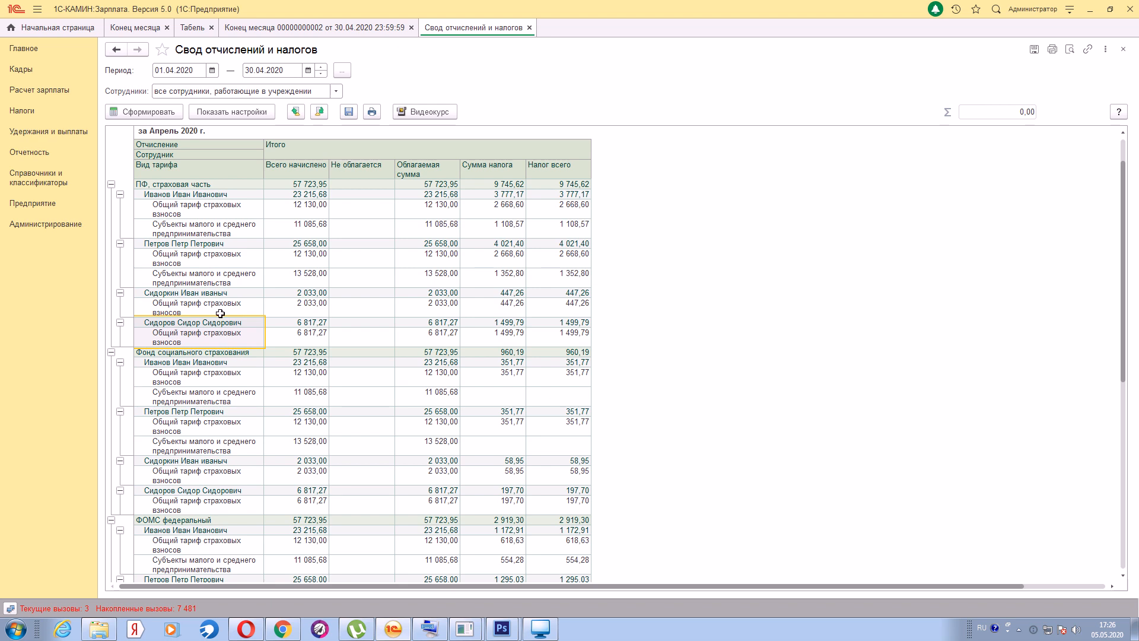
{"action": "left_click_drag", "start_coordinate": [160, 295], "coordinate": [554, 343]}
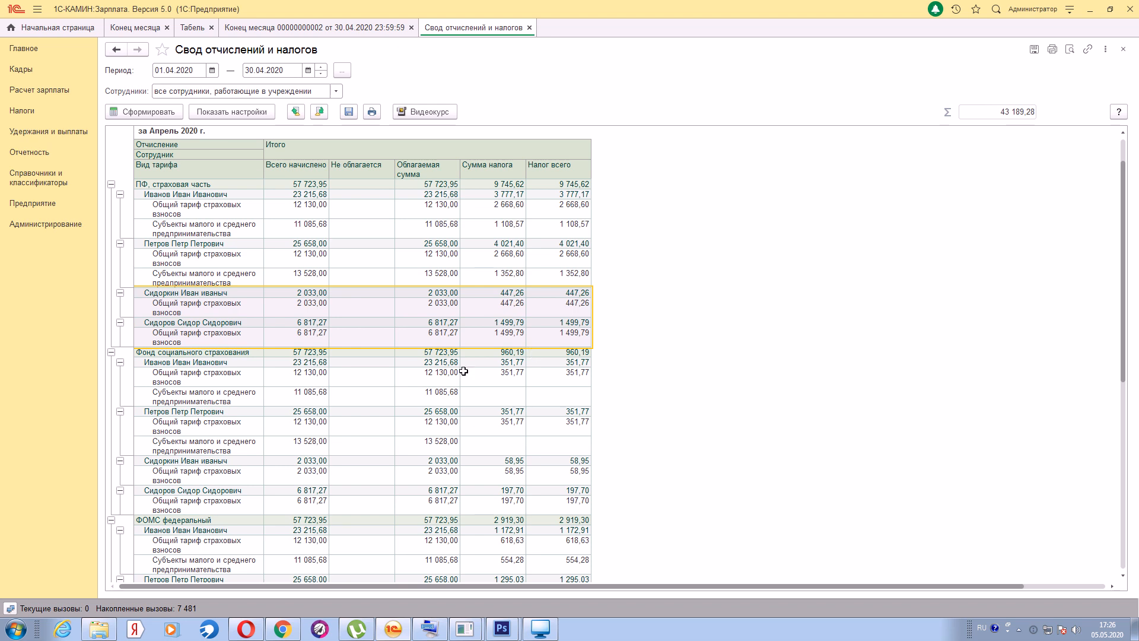
{"action": "left_click_drag", "start_coordinate": [158, 375], "coordinate": [595, 398]}
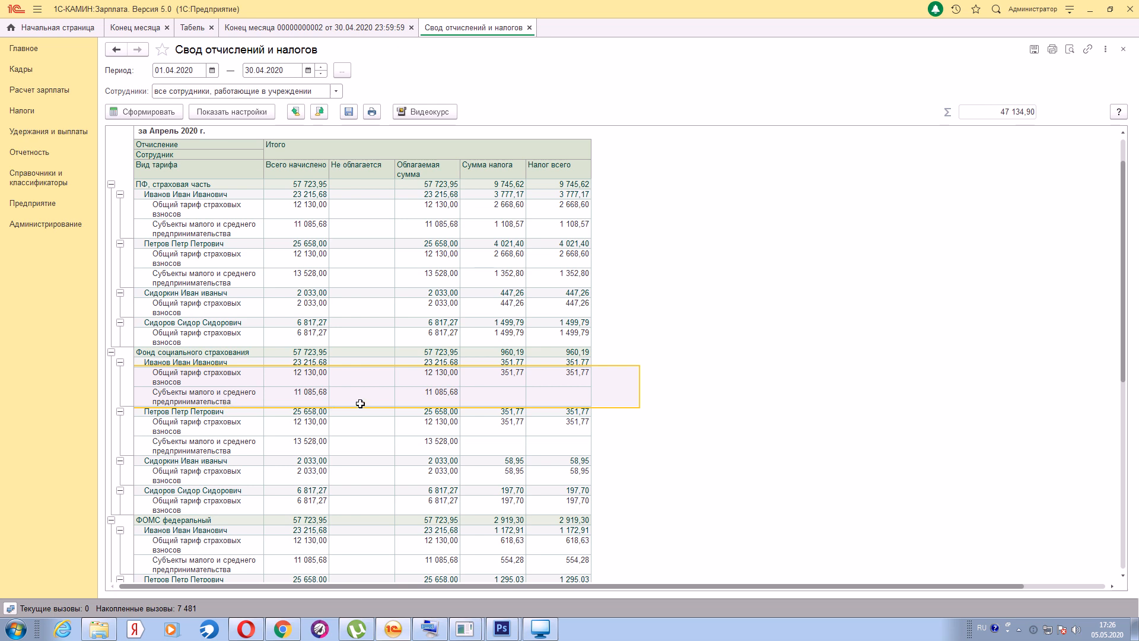
Step: Examine the first employee's small-business tariff row under Фонд социального страхования and close the Свод отчислений и налогов report
{"action": "left_click_drag", "start_coordinate": [213, 395], "coordinate": [571, 395]}
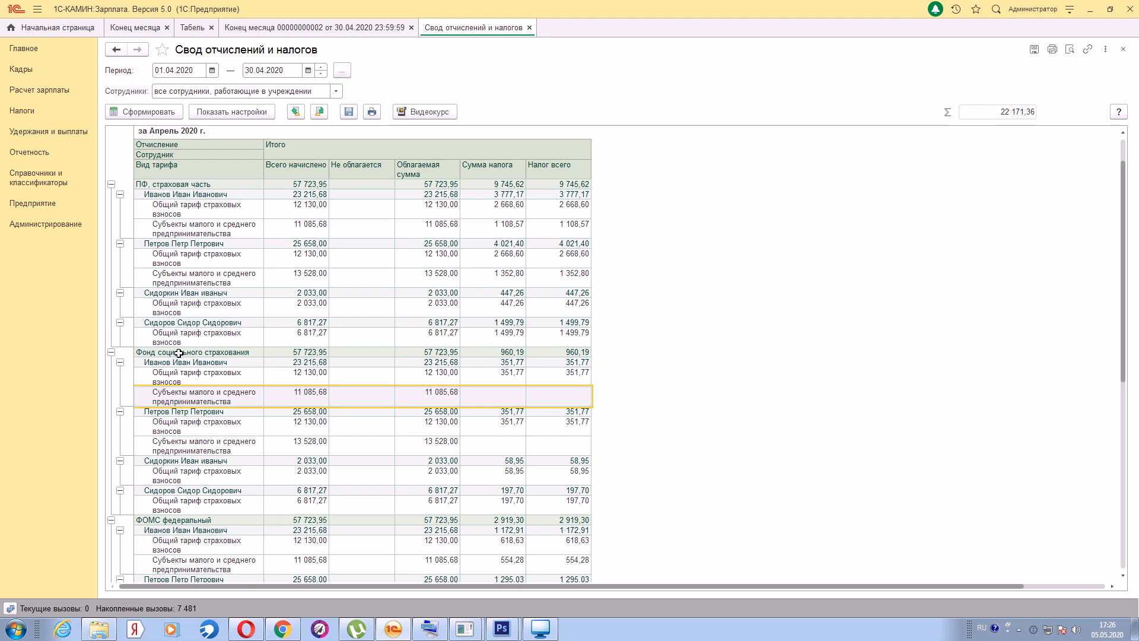
{"action": "scroll", "coordinate": [178, 353], "scroll_direction": "down", "scroll_amount": 3}
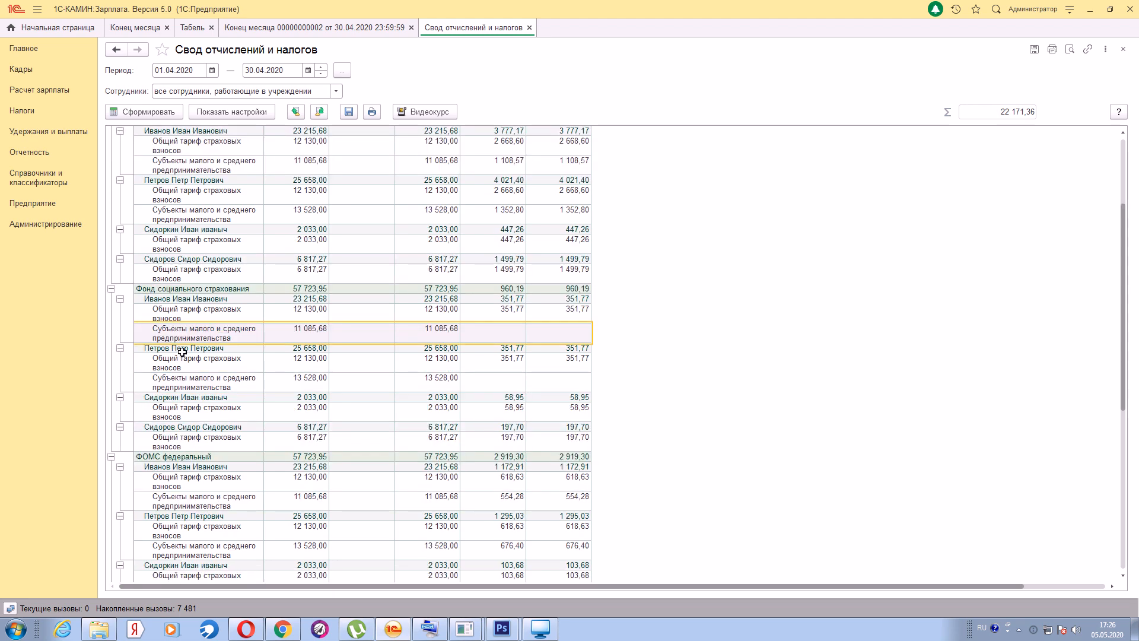
{"action": "left_click", "coordinate": [1123, 50]}
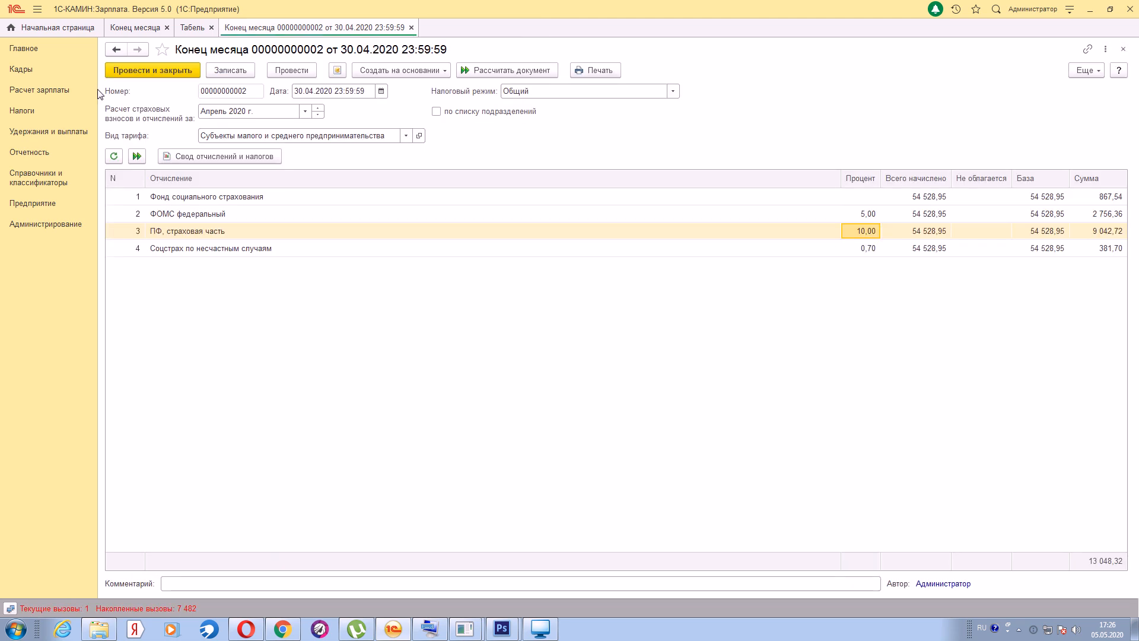
Step: Select Субъекты малого и среднего предпринимательства as the Вид тарифа in the Конец месяца document, and post and close it
{"action": "left_click", "coordinate": [406, 136]}
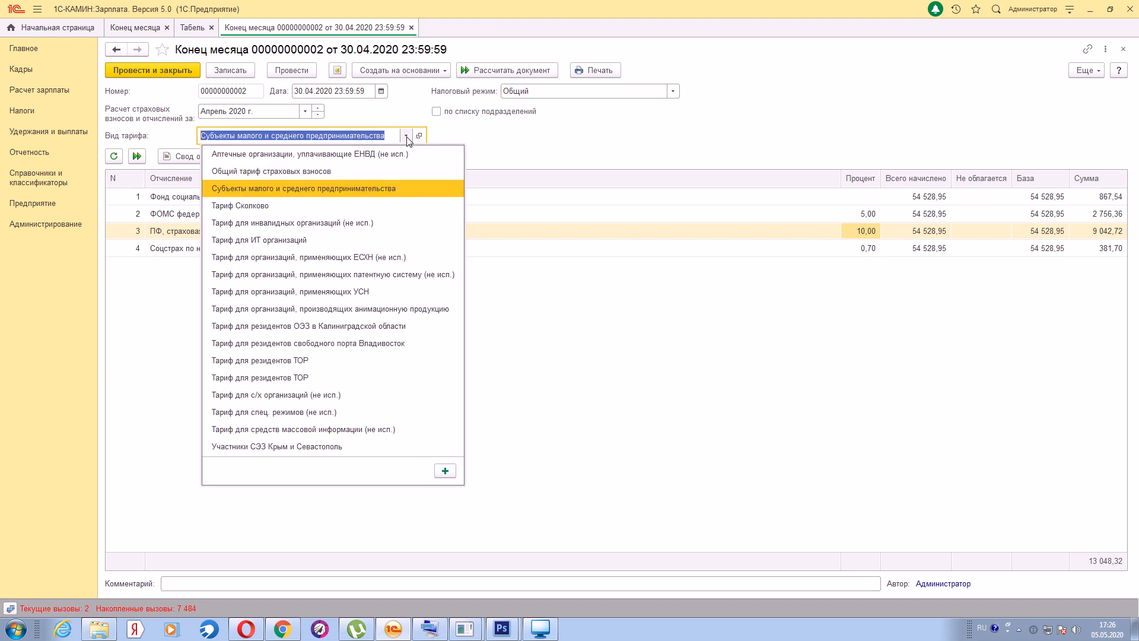
{"action": "left_click", "coordinate": [353, 189]}
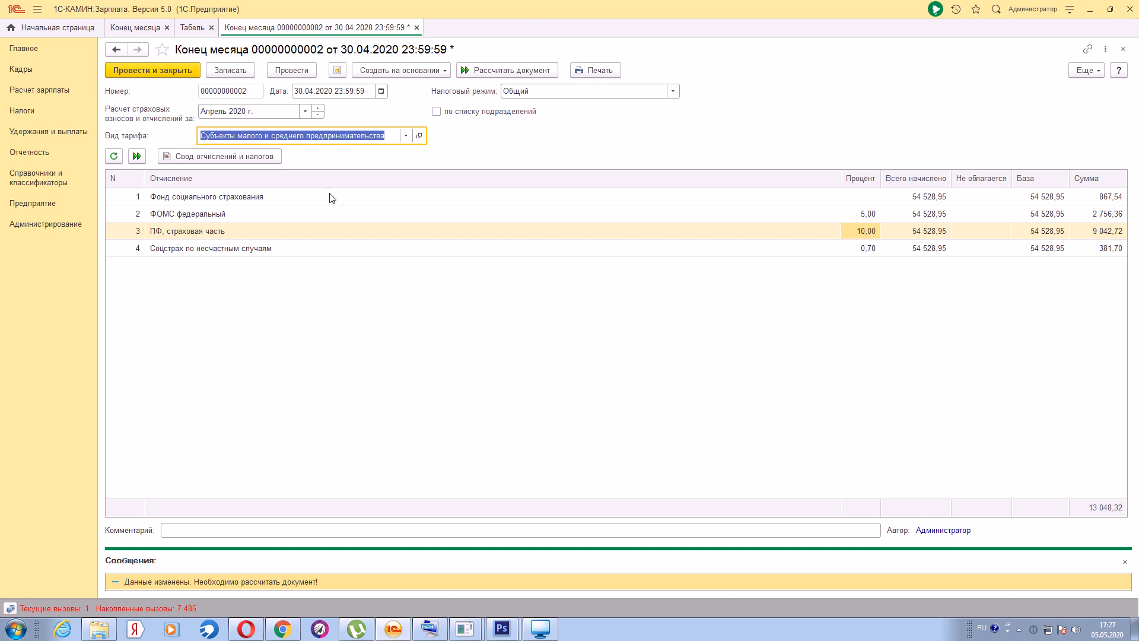
{"action": "left_click", "coordinate": [151, 71]}
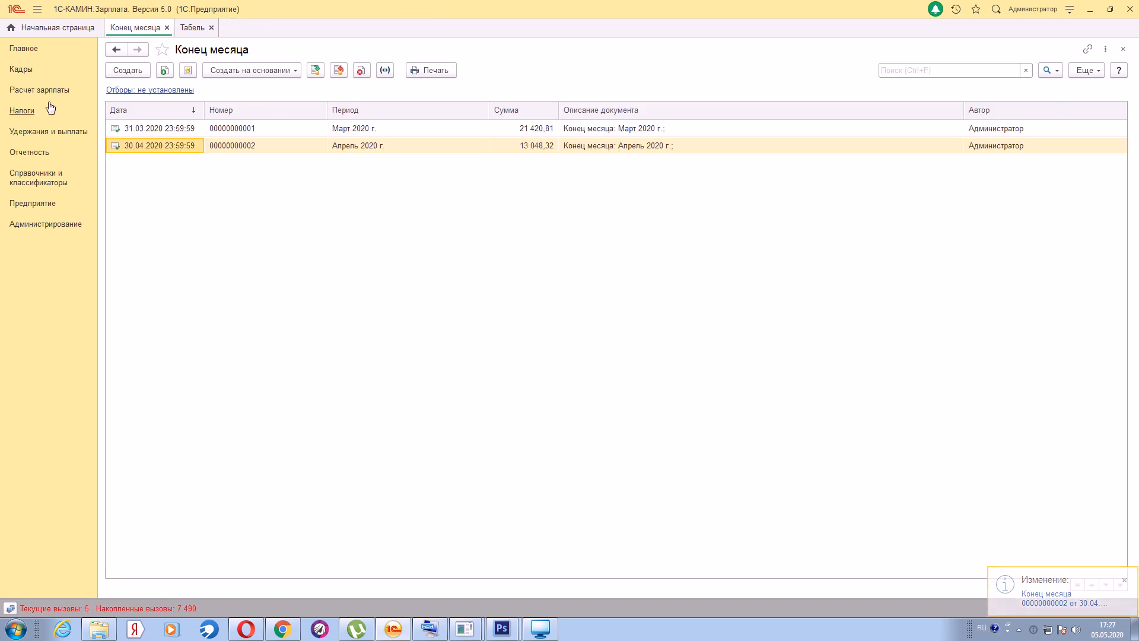
Step: Create a new РСВ (с 2017 г.) report for 1 полугодие 2020 г. and calculate it
{"action": "left_click", "coordinate": [32, 159]}
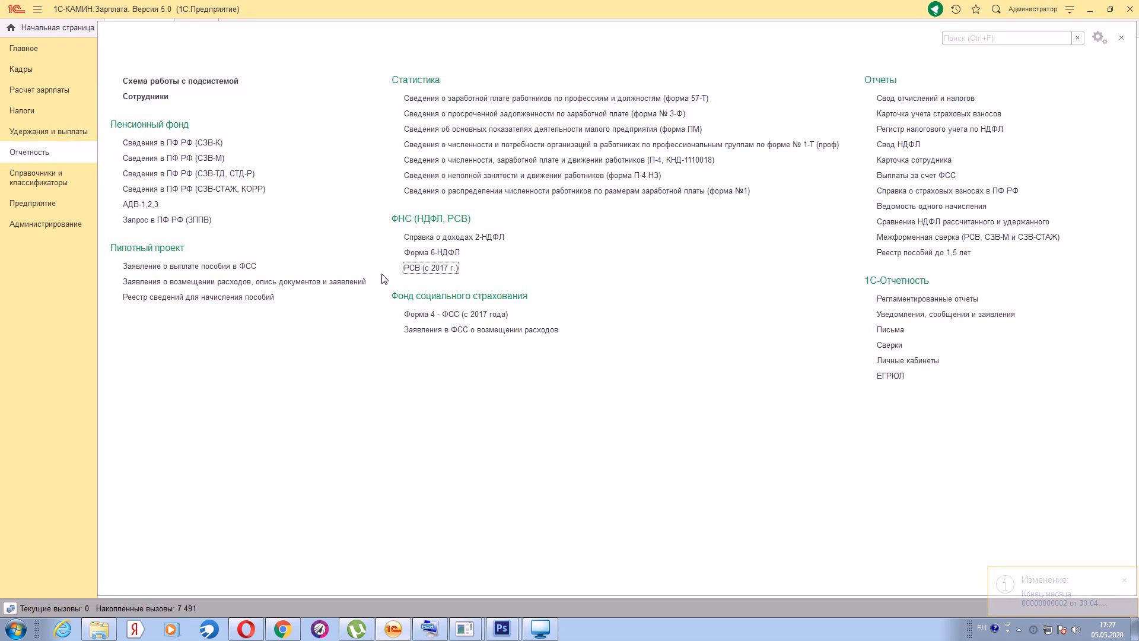
{"action": "left_click", "coordinate": [432, 276]}
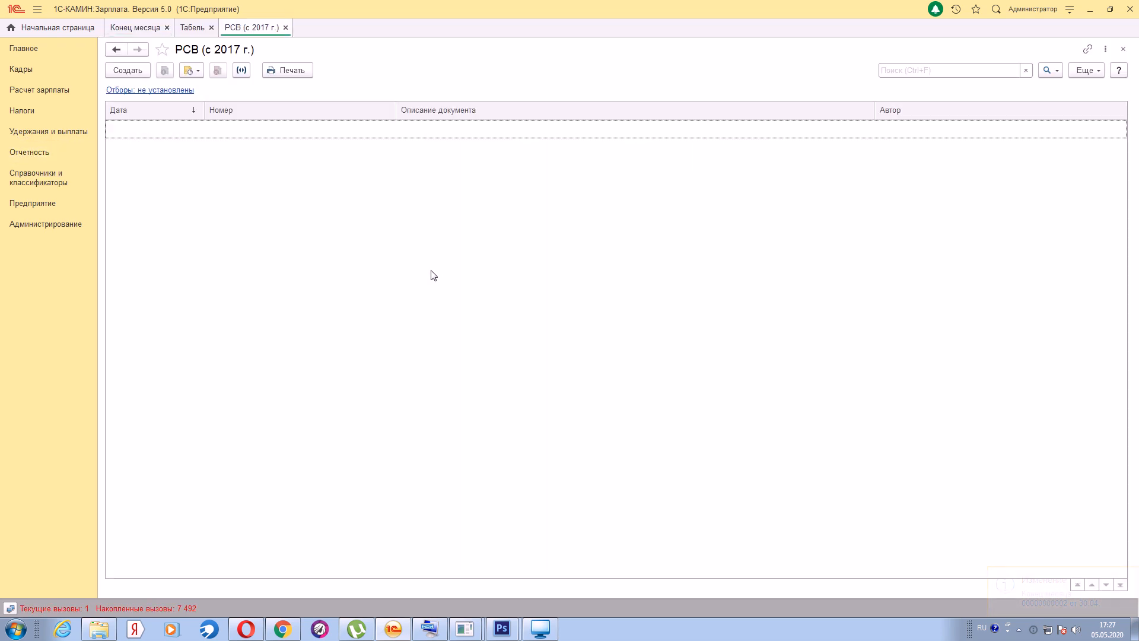
{"action": "left_click", "coordinate": [126, 70]}
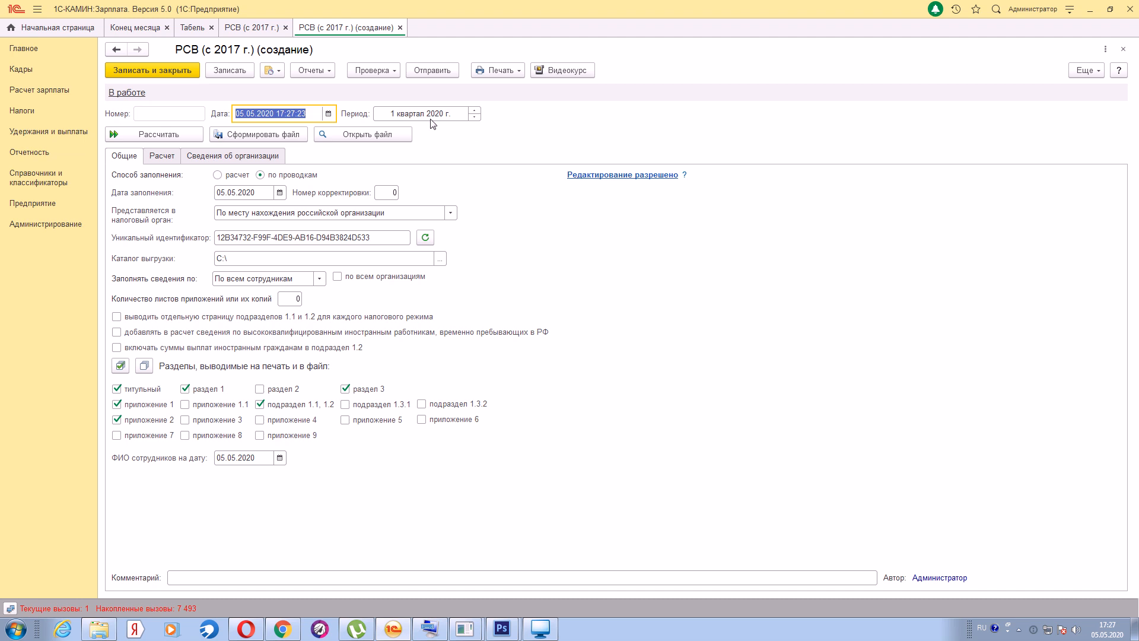
{"action": "left_click", "coordinate": [454, 116]}
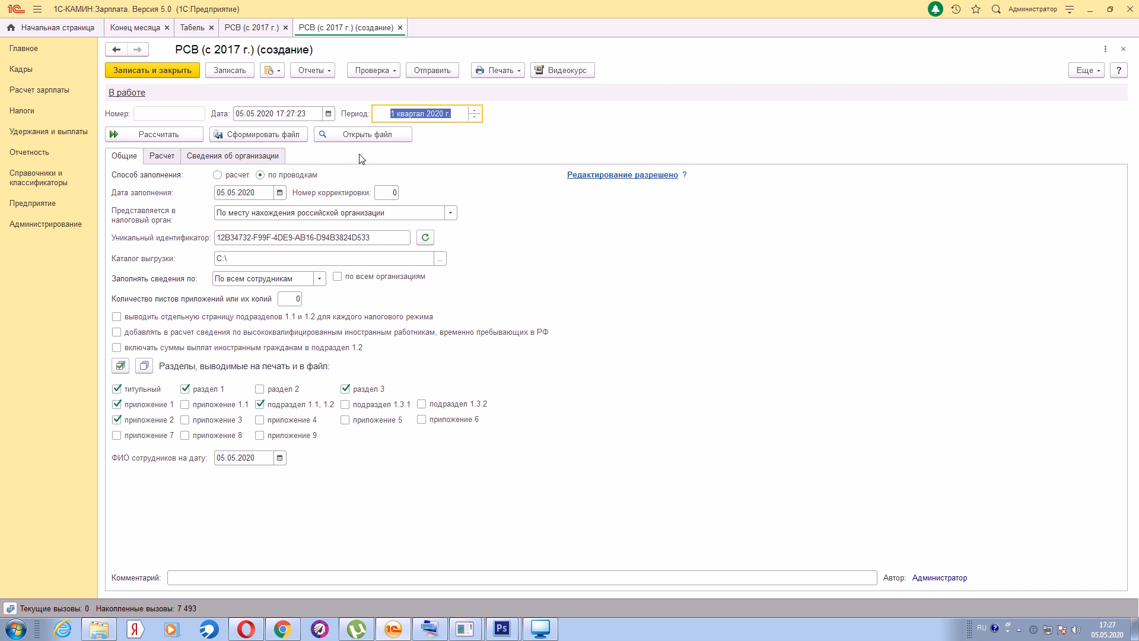
{"action": "left_click", "coordinate": [474, 110]}
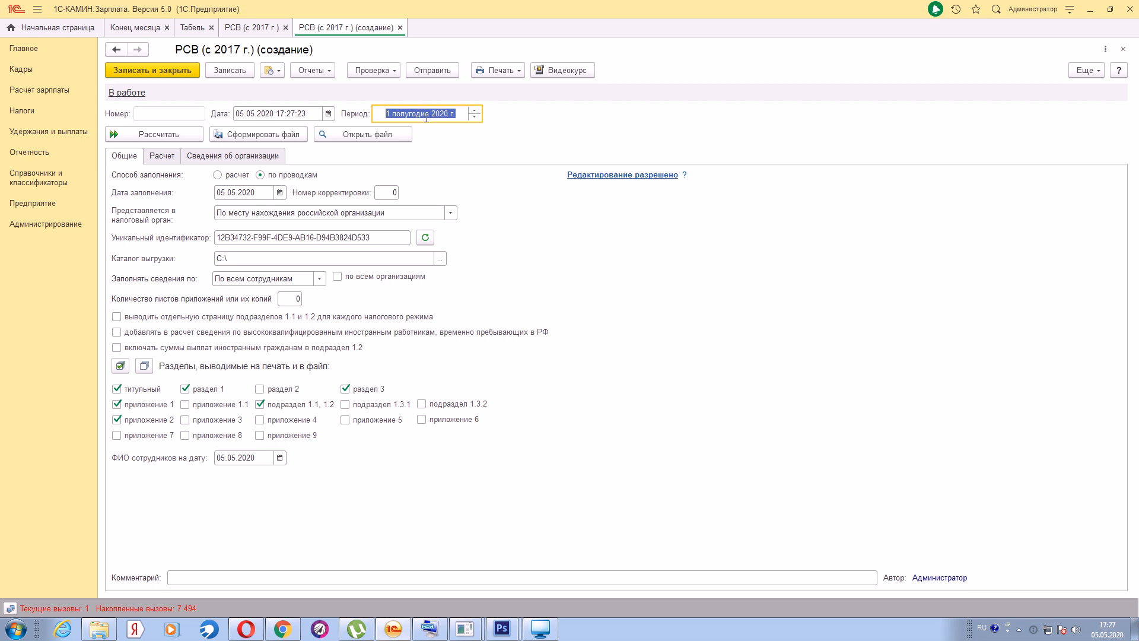
{"action": "left_click", "coordinate": [189, 135]}
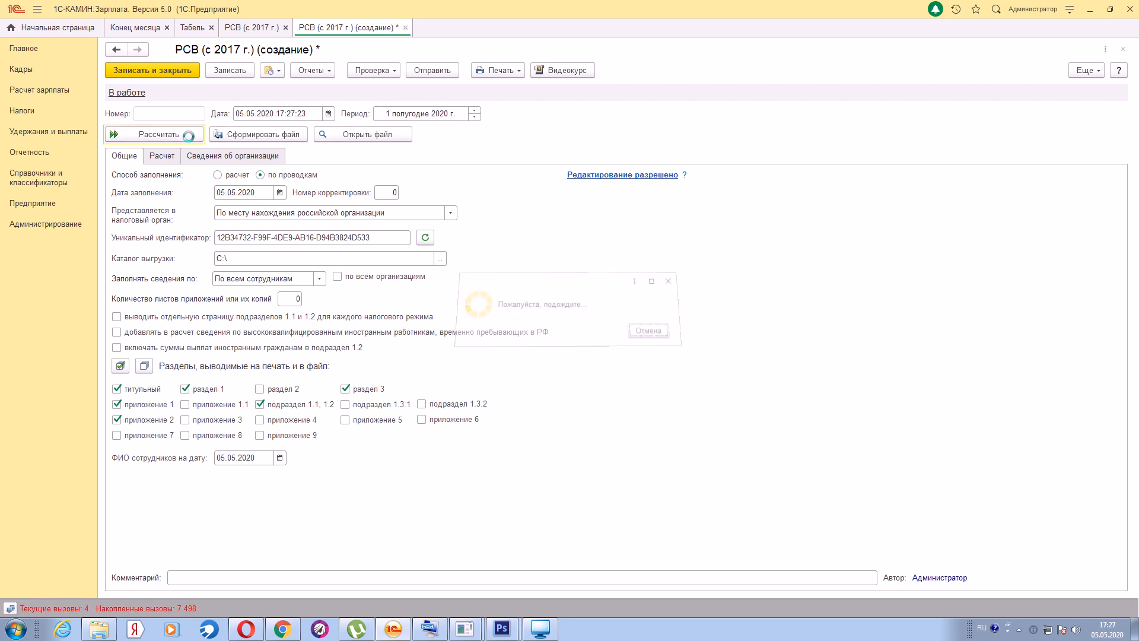
Step: Review Раздел 1 of the calculation and the pension and medical insurance rows of Приложение 1 for tariff code 01
{"action": "left_click", "coordinate": [161, 157]}
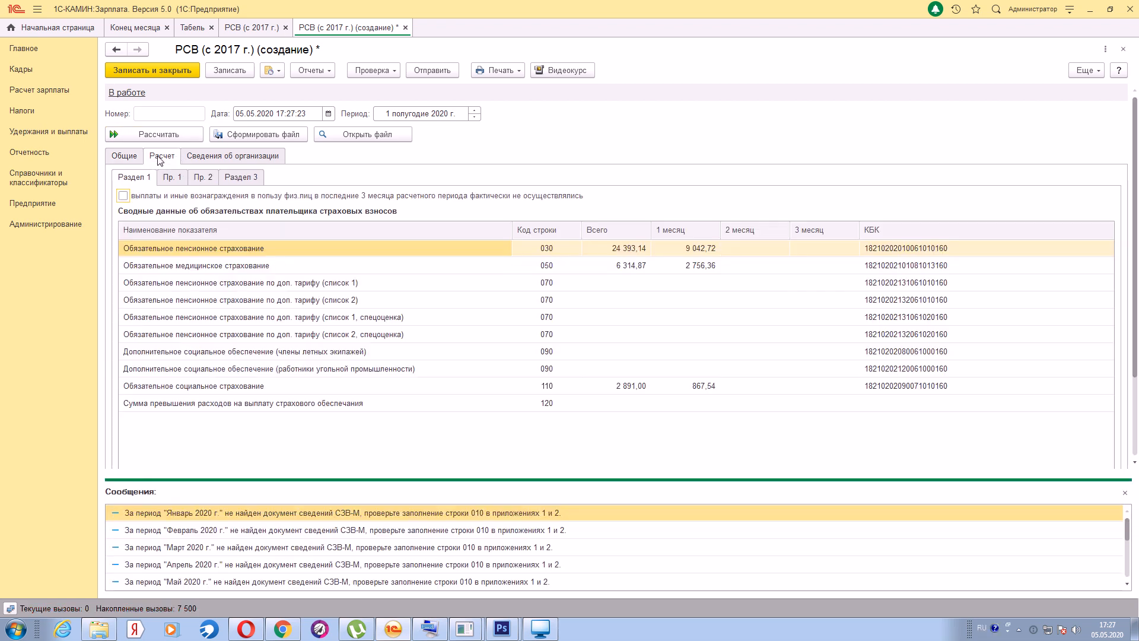
{"action": "left_click", "coordinate": [166, 179]}
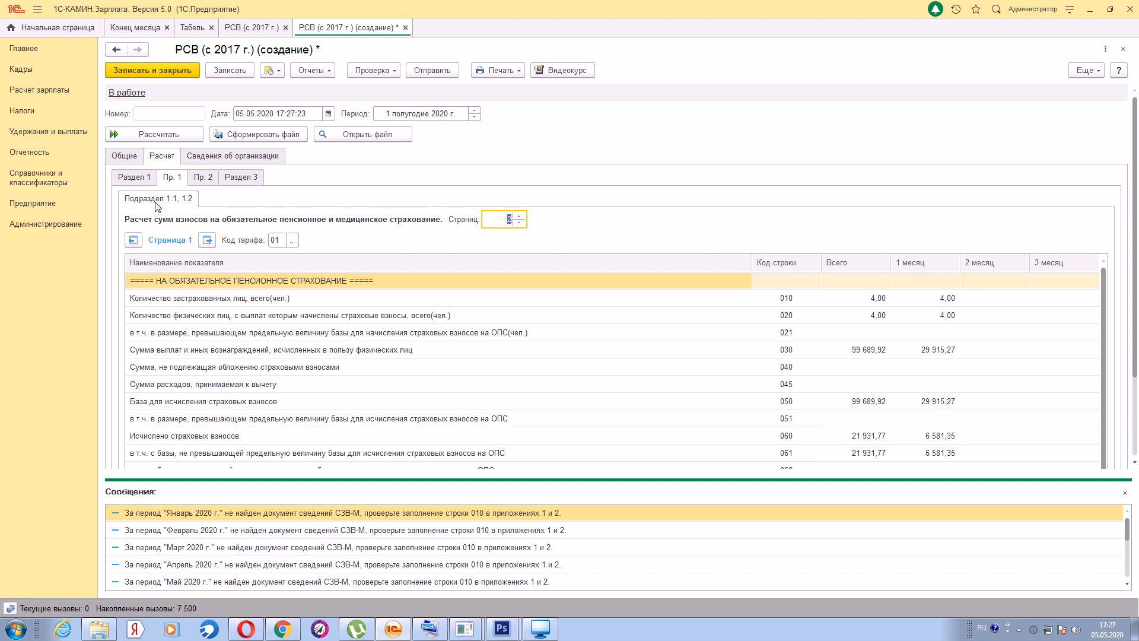
{"action": "left_click", "coordinate": [205, 244]}
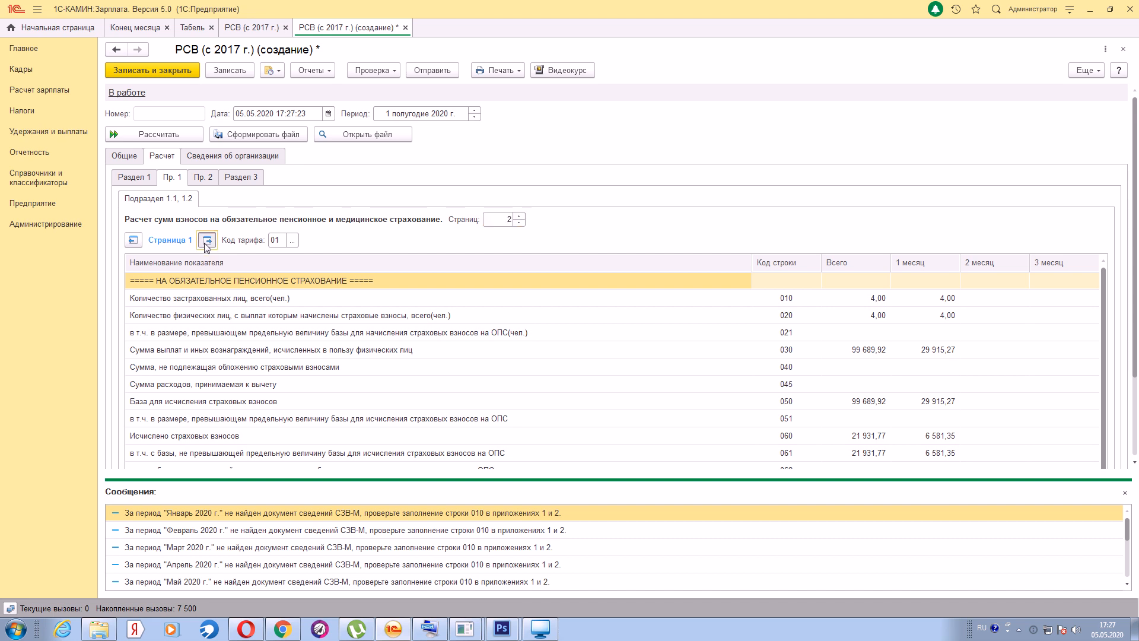
{"action": "left_click", "coordinate": [134, 240]}
{"action": "scroll", "coordinate": [803, 297], "scroll_direction": "down", "scroll_amount": 2}
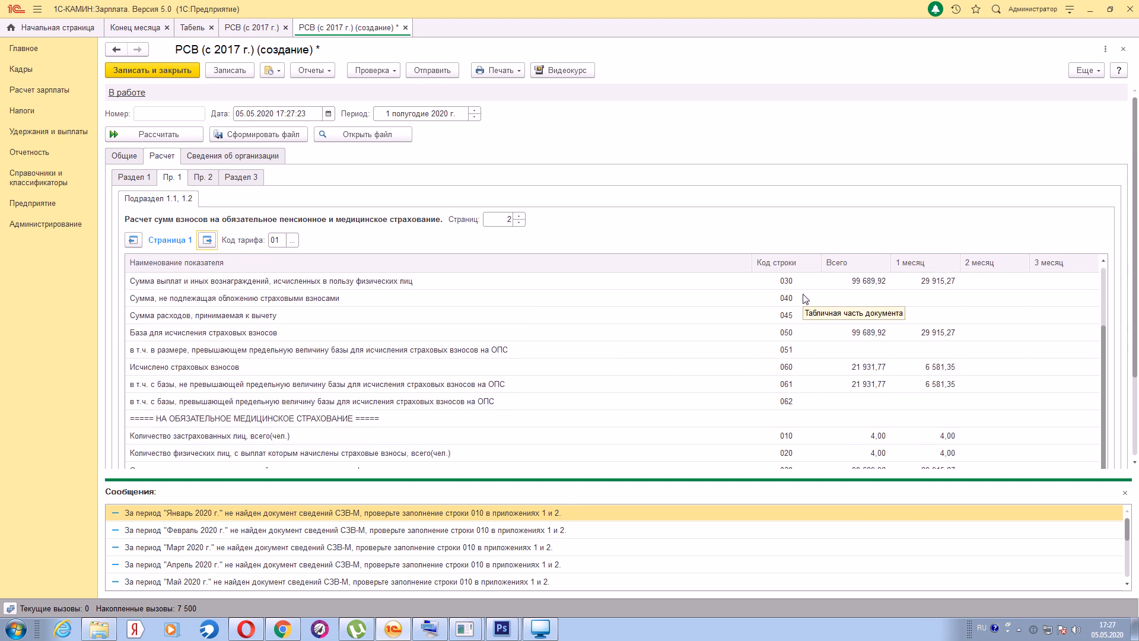
{"action": "scroll", "coordinate": [805, 298], "scroll_direction": "down", "scroll_amount": 3}
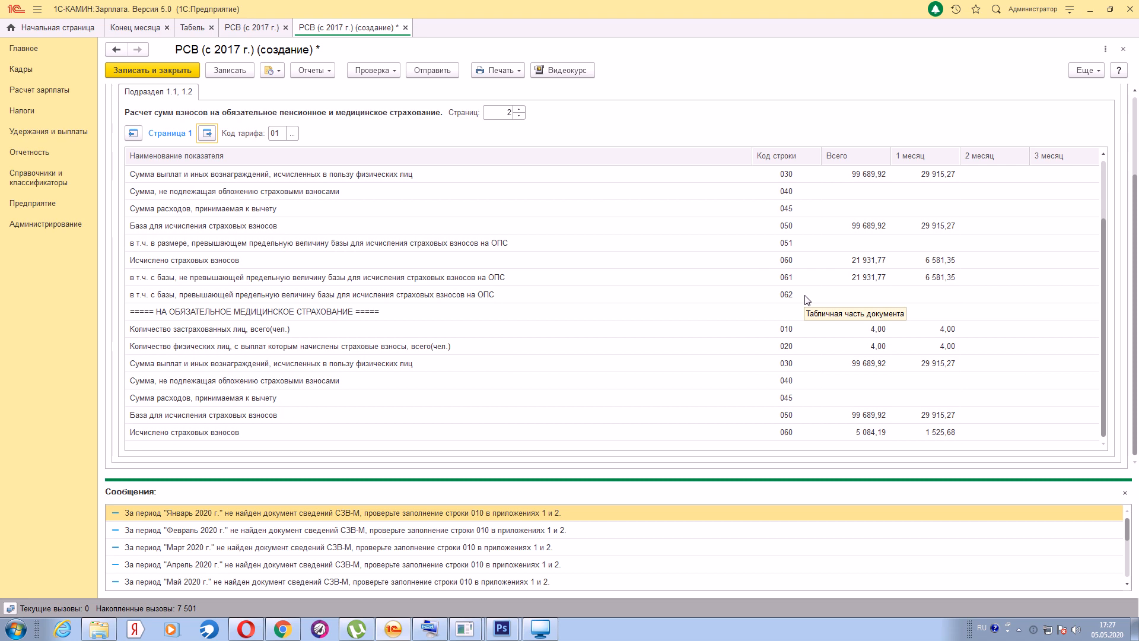
{"action": "scroll", "coordinate": [807, 299], "scroll_direction": "up", "scroll_amount": 5}
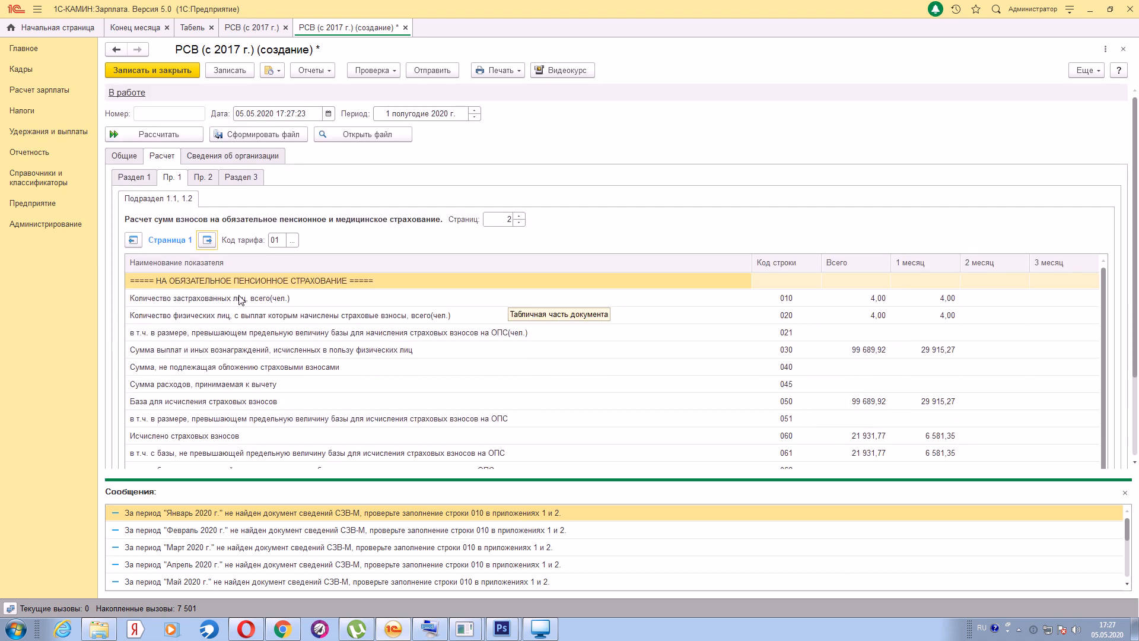
Step: Examine page 2 of Приложение 1, look up tariff code 20 in the payer code list without changing it, and return to page 1
{"action": "left_click", "coordinate": [207, 241]}
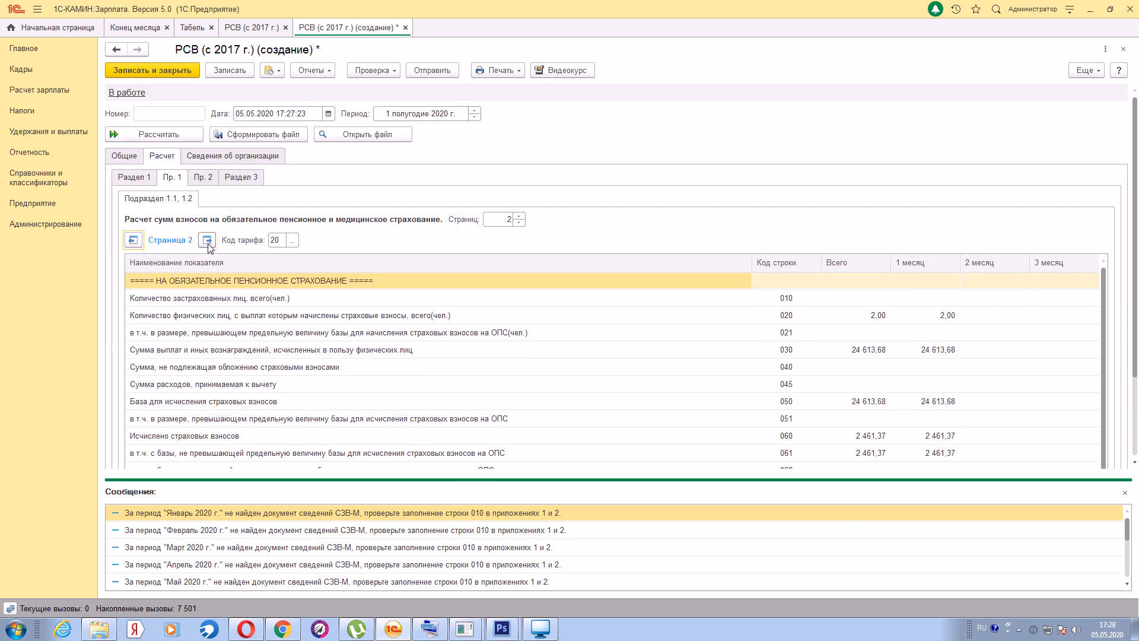
{"action": "left_click", "coordinate": [281, 238]}
{"action": "left_click", "coordinate": [293, 241]}
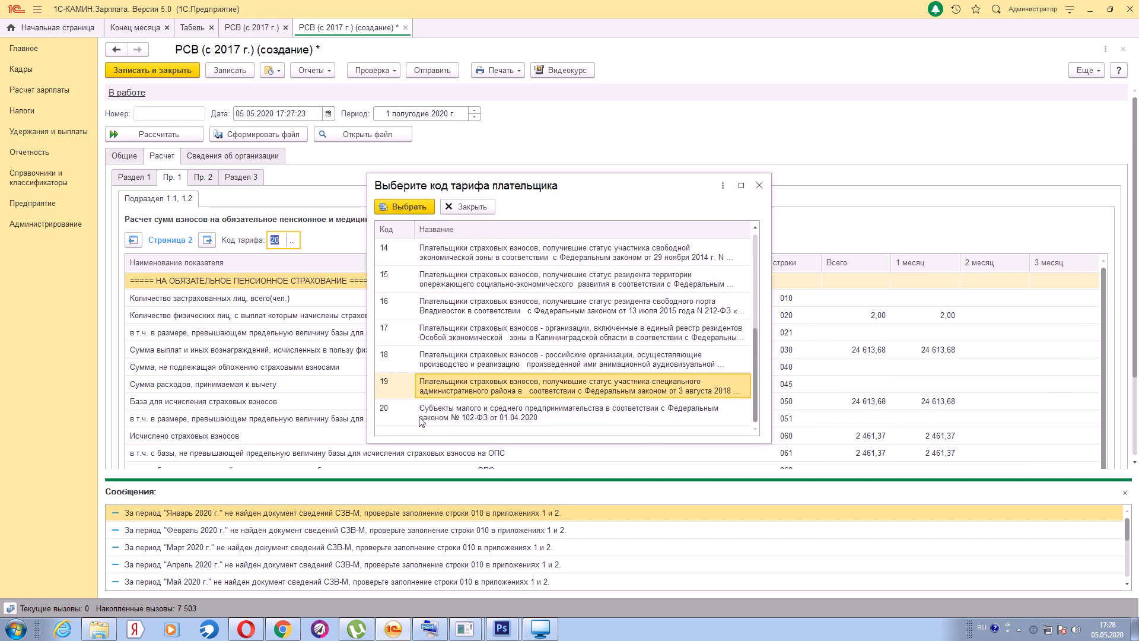
{"action": "left_click", "coordinate": [445, 418]}
{"action": "left_click", "coordinate": [759, 185]}
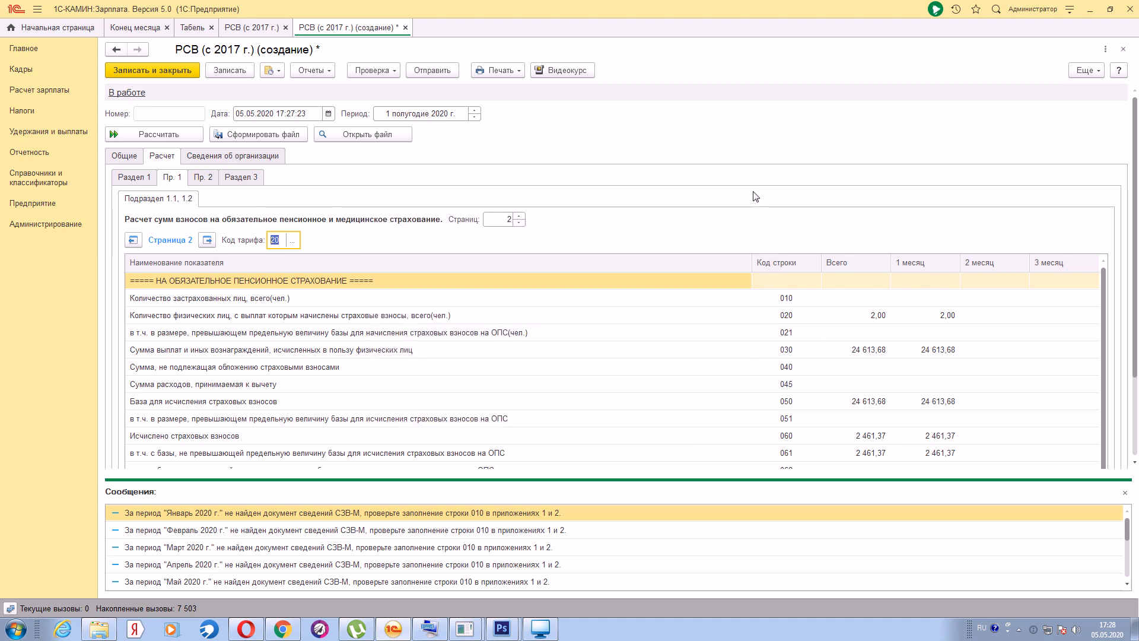
{"action": "left_click", "coordinate": [133, 239]}
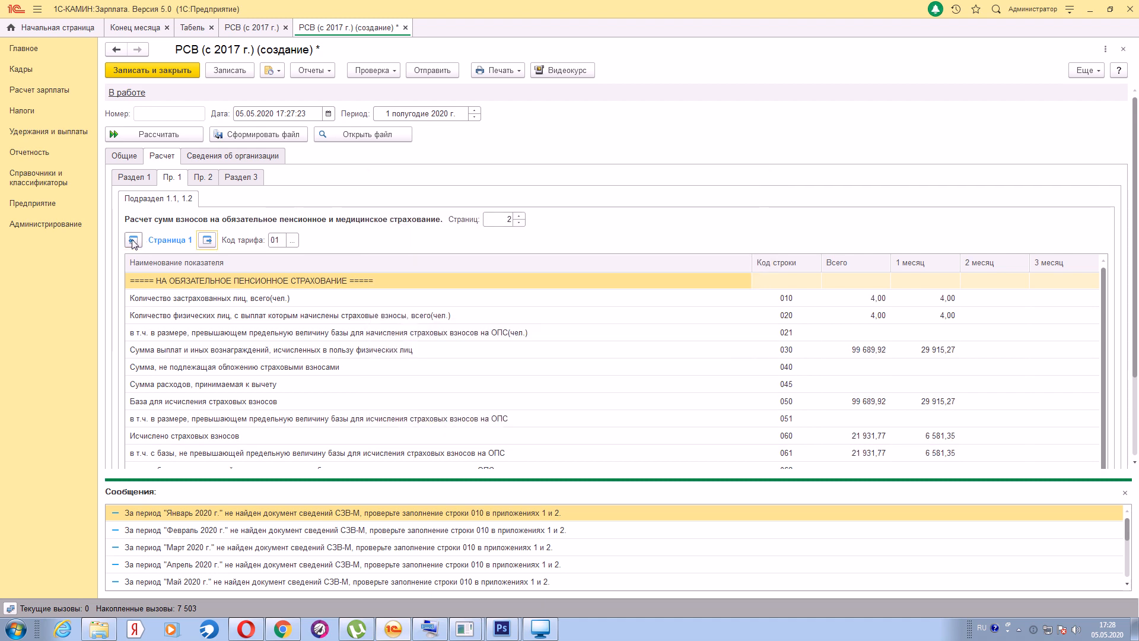
Step: Compare the social insurance contributions in Приложение 2 between the pages for tariff codes 01 and 20
{"action": "left_click", "coordinate": [203, 178]}
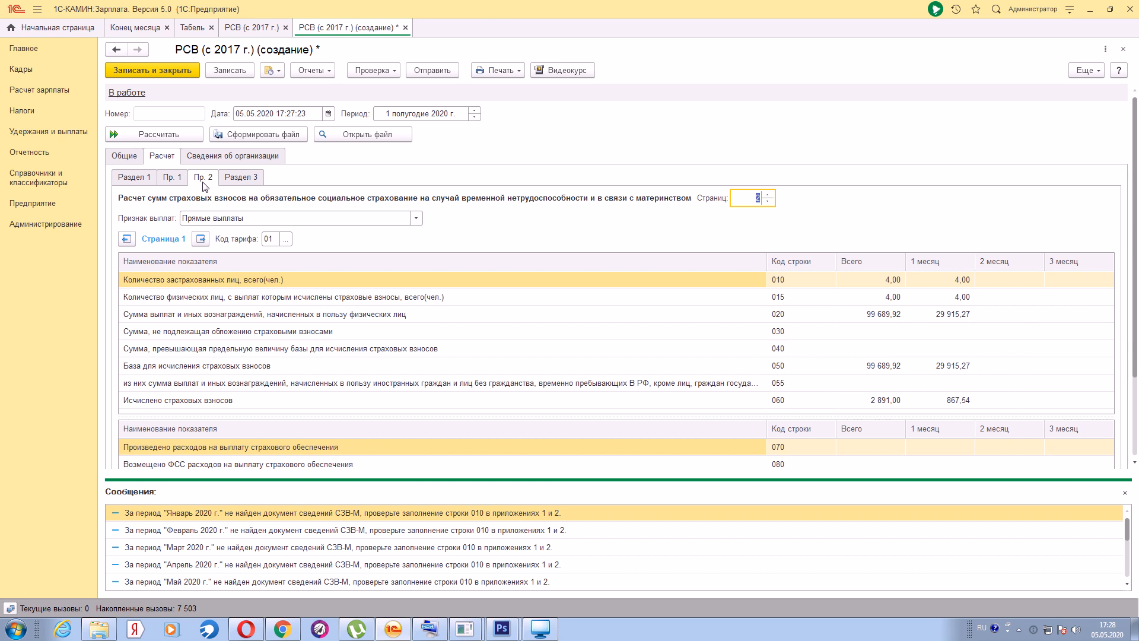
{"action": "left_click", "coordinate": [127, 239]}
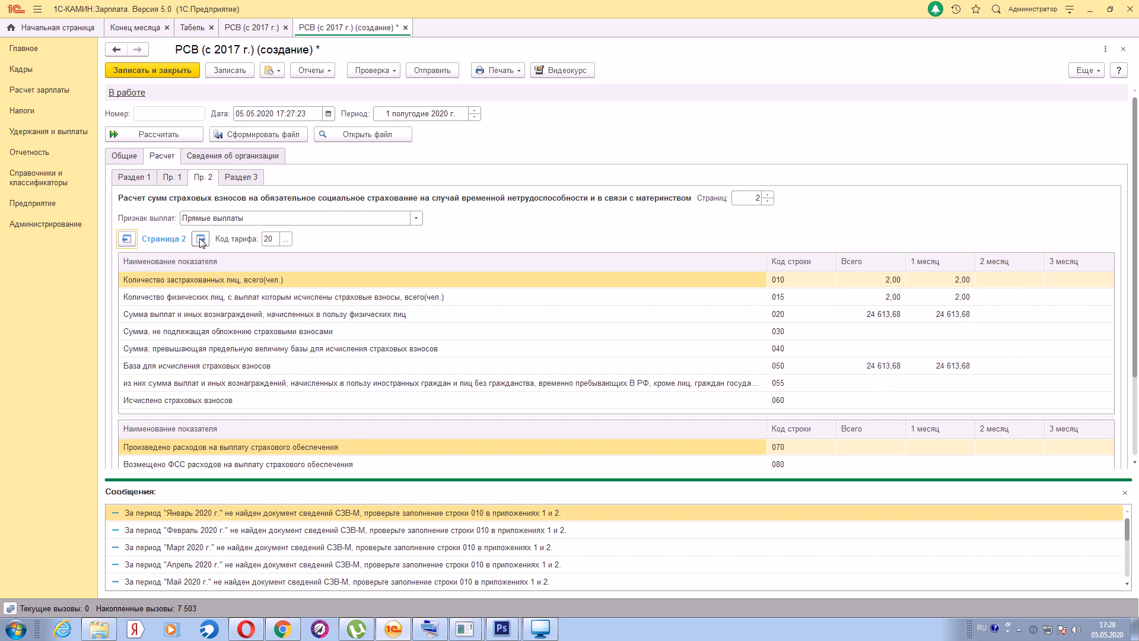
{"action": "left_click", "coordinate": [131, 239]}
{"action": "left_click", "coordinate": [197, 238]}
{"action": "left_click", "coordinate": [198, 240]}
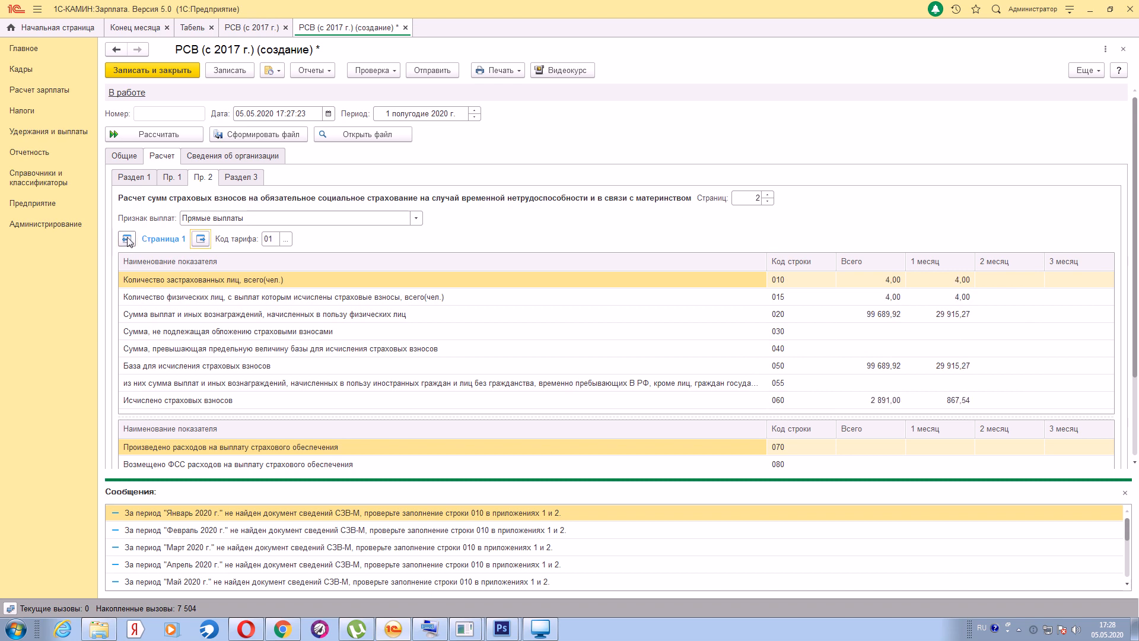
{"action": "left_click", "coordinate": [197, 239]}
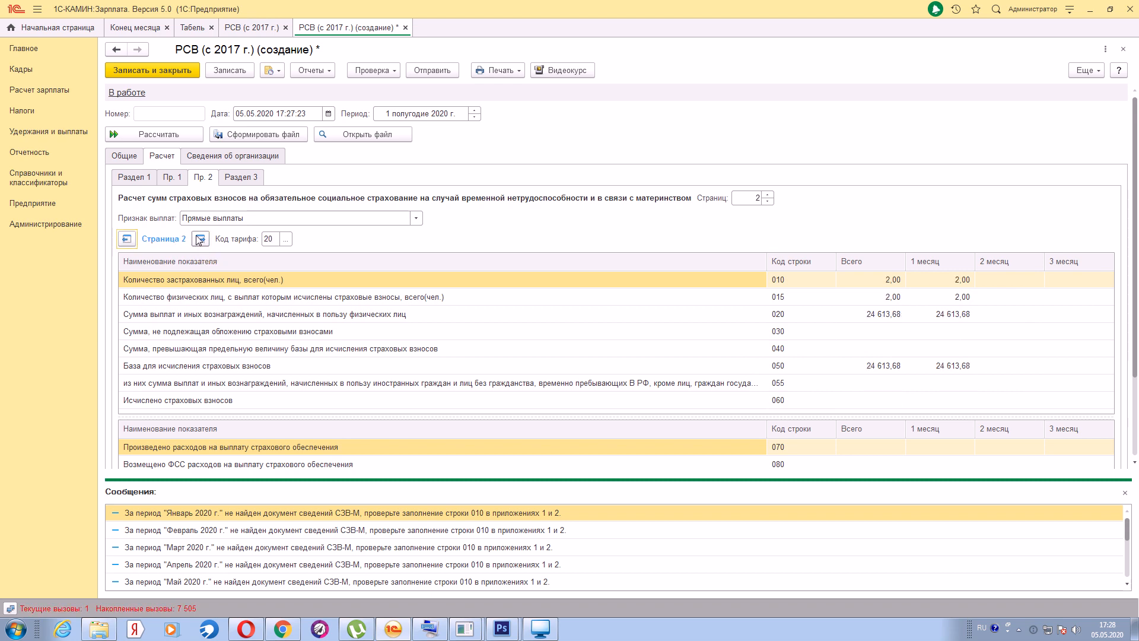
{"action": "scroll", "coordinate": [202, 241], "scroll_direction": "down", "scroll_amount": 3}
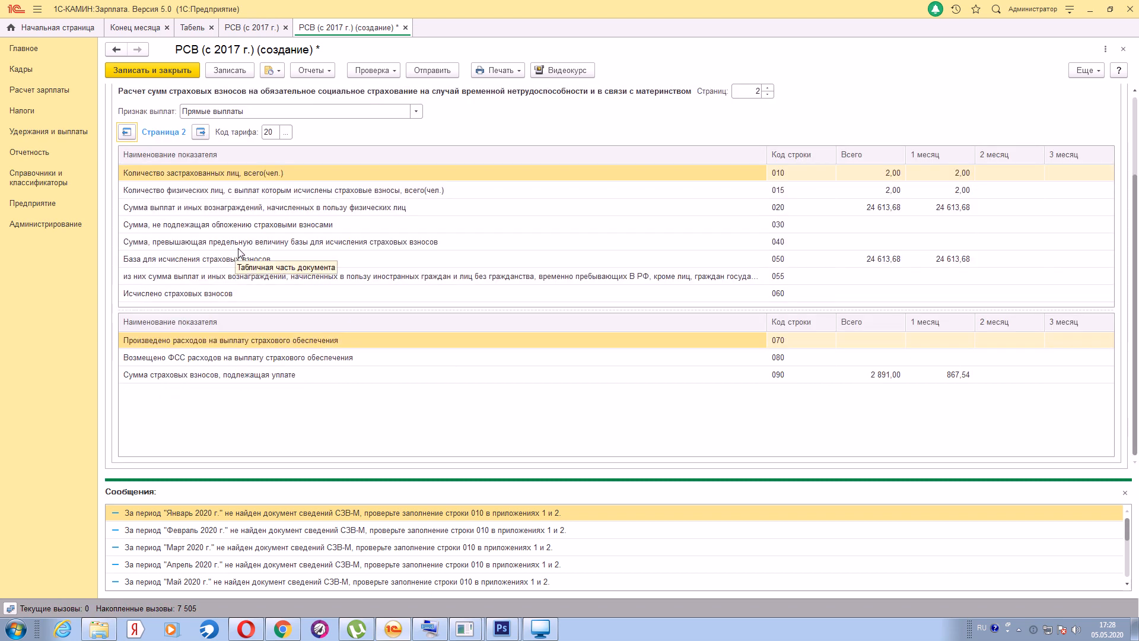
Step: Close the new РСВ report without saving the changes and close the РСВ list
{"action": "left_click", "coordinate": [1123, 49]}
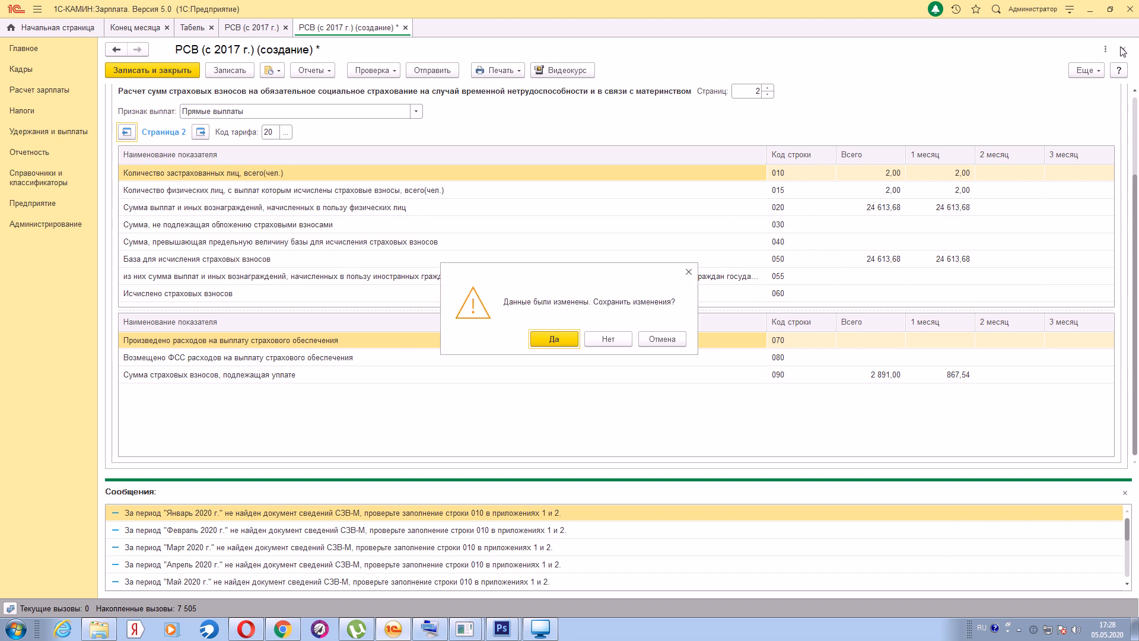
{"action": "left_click", "coordinate": [620, 342]}
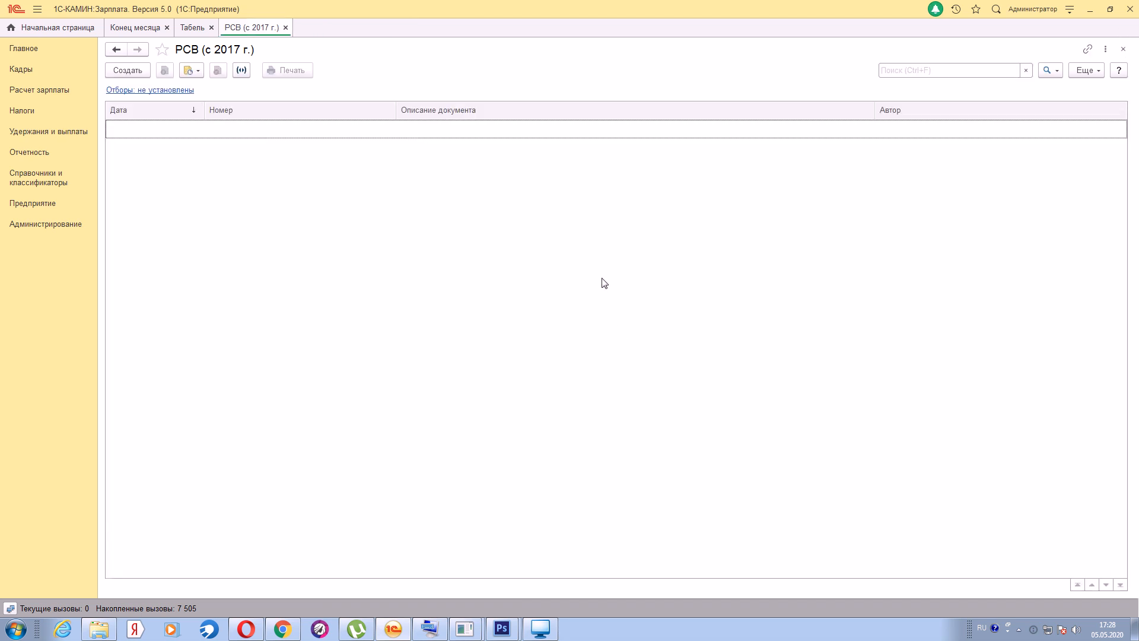
{"action": "left_click", "coordinate": [1123, 49]}
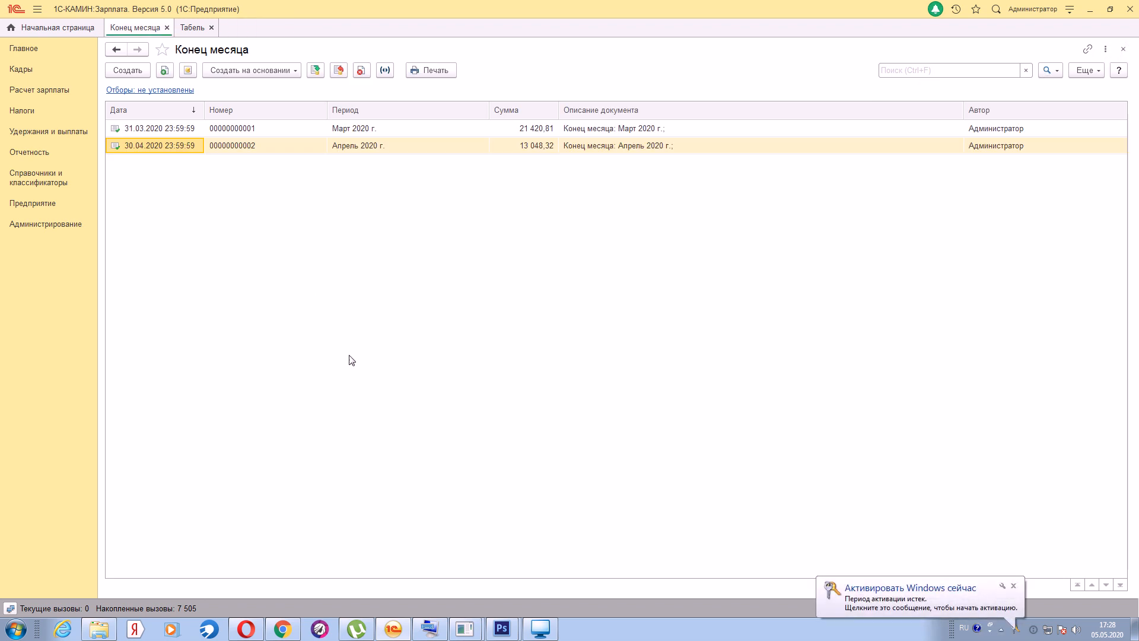
{"action": "left_click", "coordinate": [540, 629]}
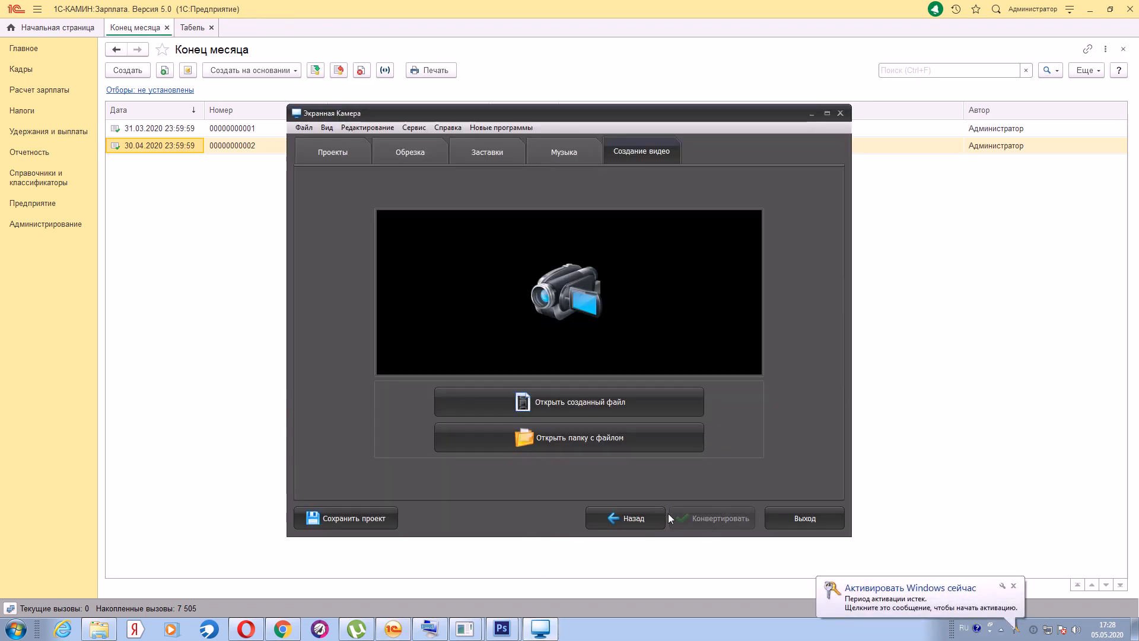